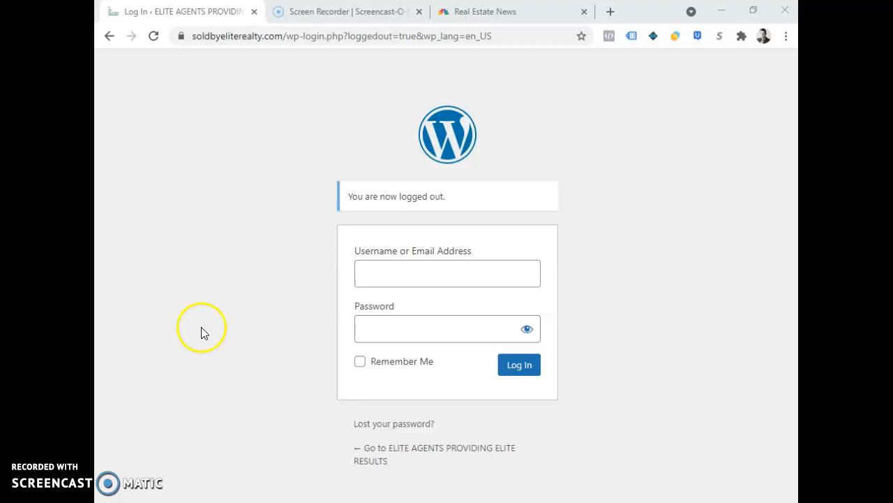
left_click_drag(193, 35, 263, 36)
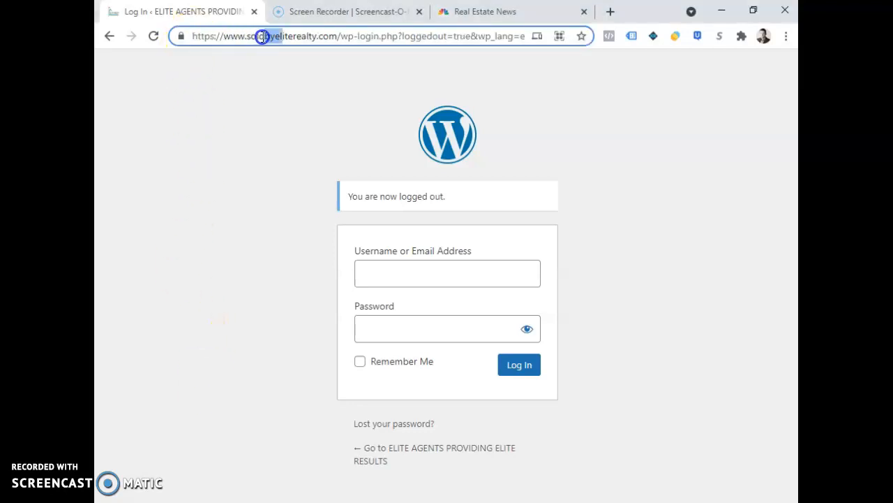
left_click_drag(332, 46, 228, 37)
left_click(371, 69)
left_click(188, 36)
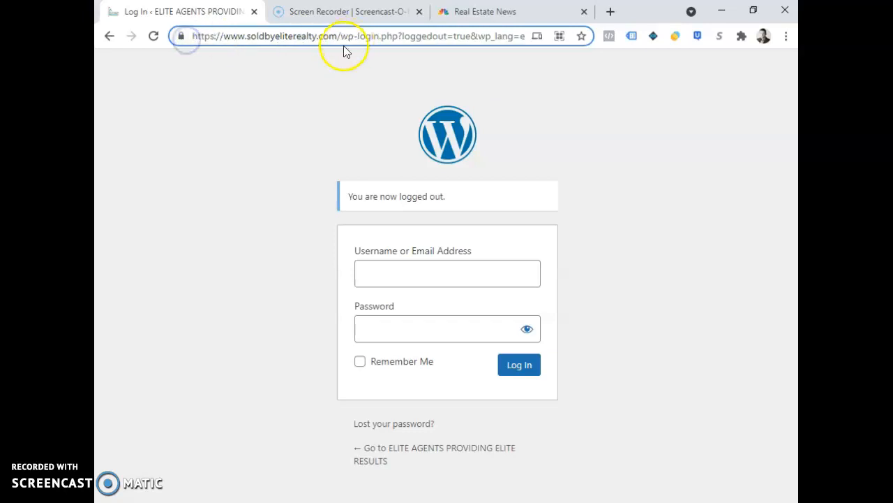
left_click_drag(379, 36, 192, 30)
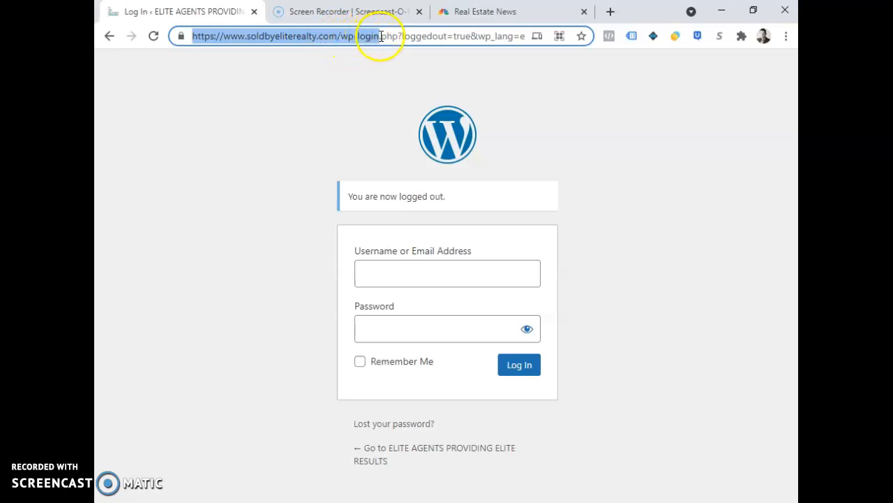
Step: Copy the Sold by elite account's username from the Word login document into the WordPress login form's username field
left_click(381, 277)
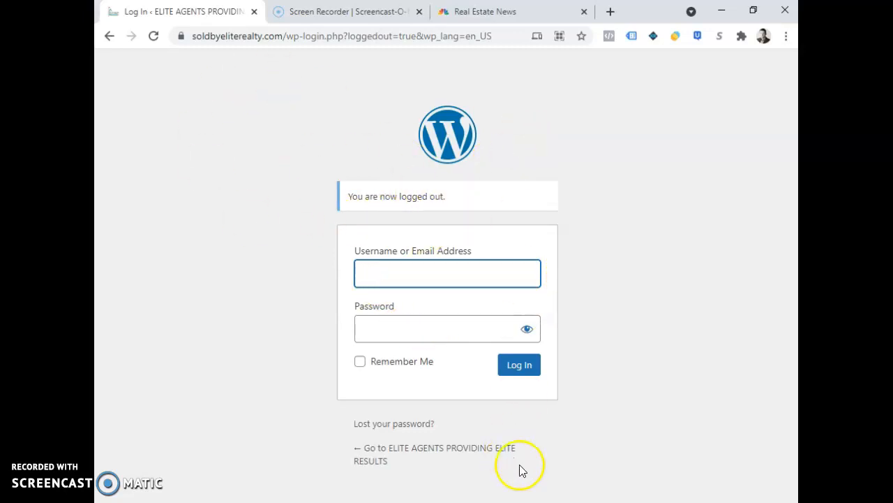
key("alt+Tab")
left_click(469, 426)
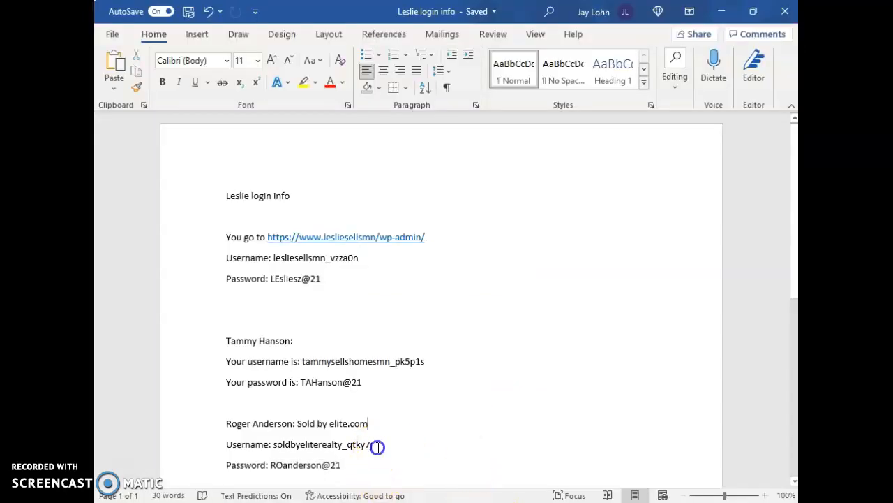
double_click(290, 444)
key("ctrl+c")
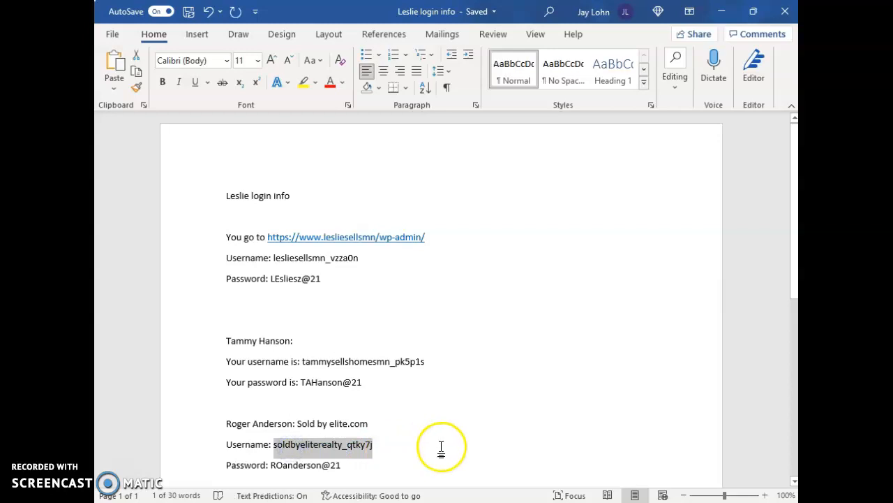
key("alt+Tab")
key("ctrl+v")
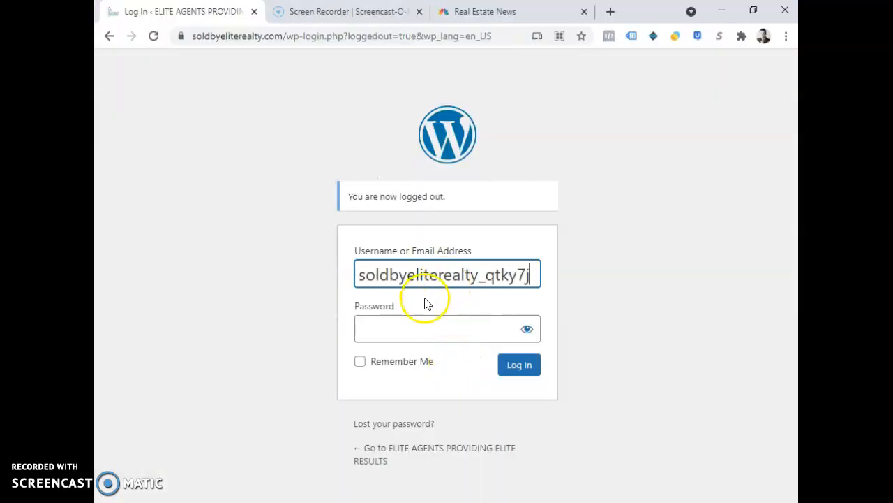
Step: Log in to the site with the account password copied from the Word document, and dismiss the browser's offer to save it
left_click(415, 327)
key("alt+Tab")
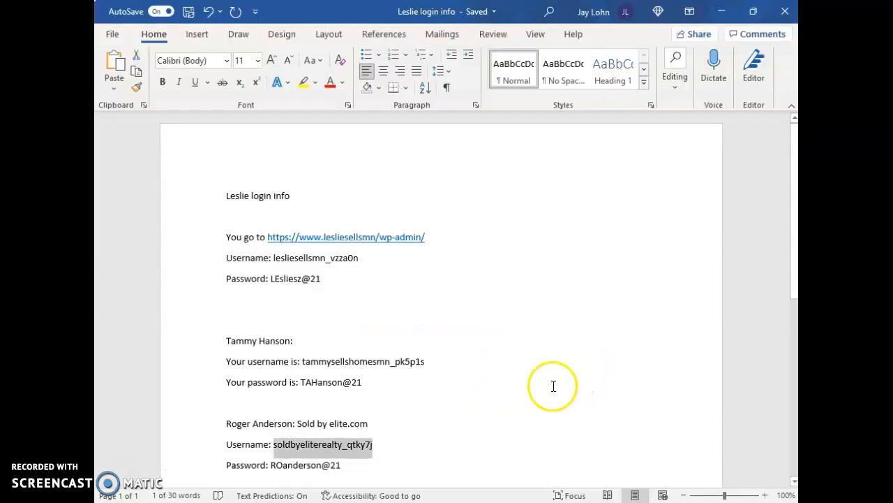
scroll(455, 409, "down", 2)
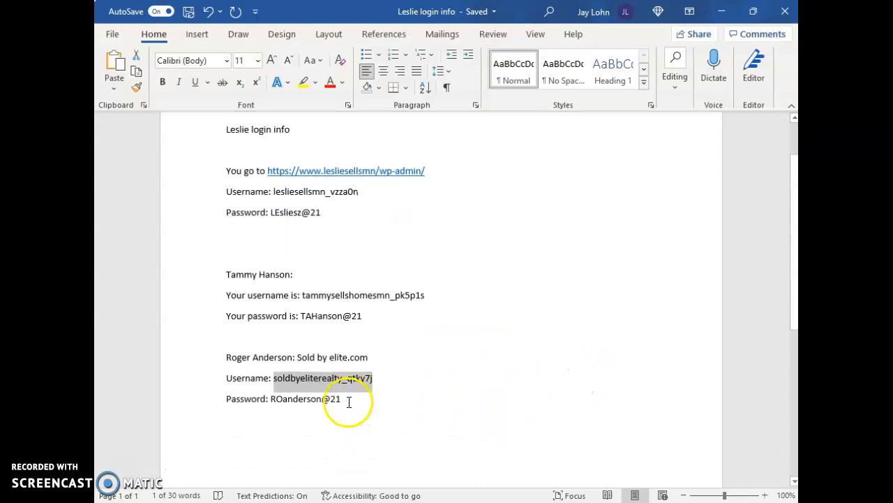
left_click_drag(333, 399, 282, 399)
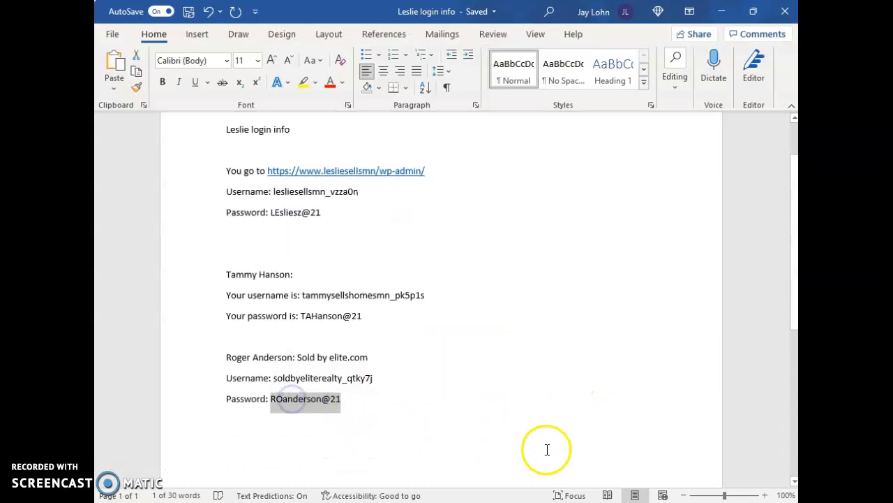
key("alt+Tab")
left_click(409, 328)
key("ctrl+v")
left_click(515, 375)
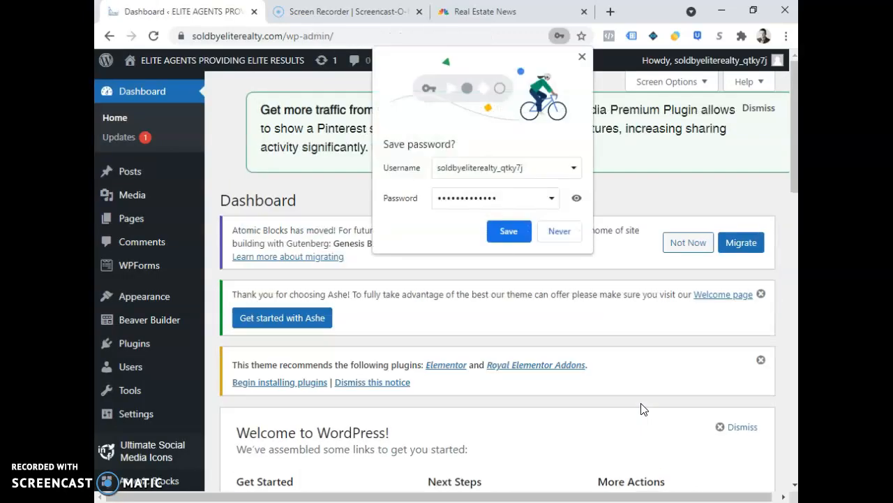
left_click(582, 56)
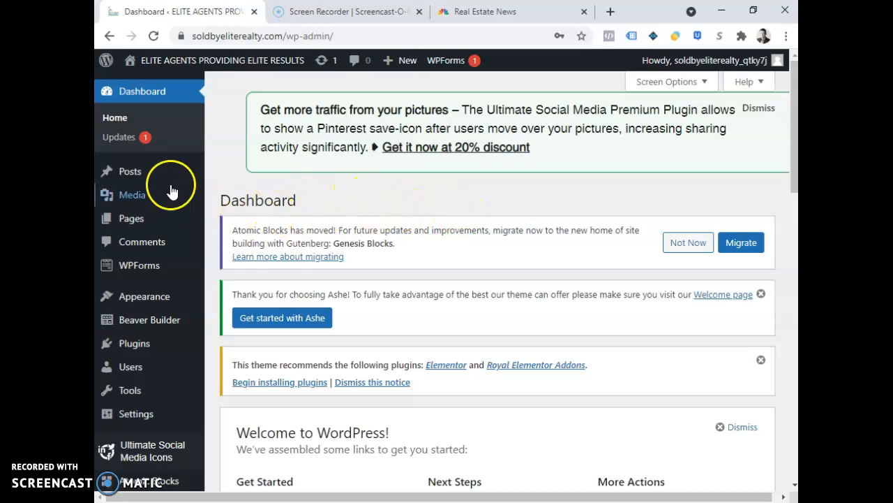
Step: Go to the list of all posts and start a new post
mouse_move(133, 178)
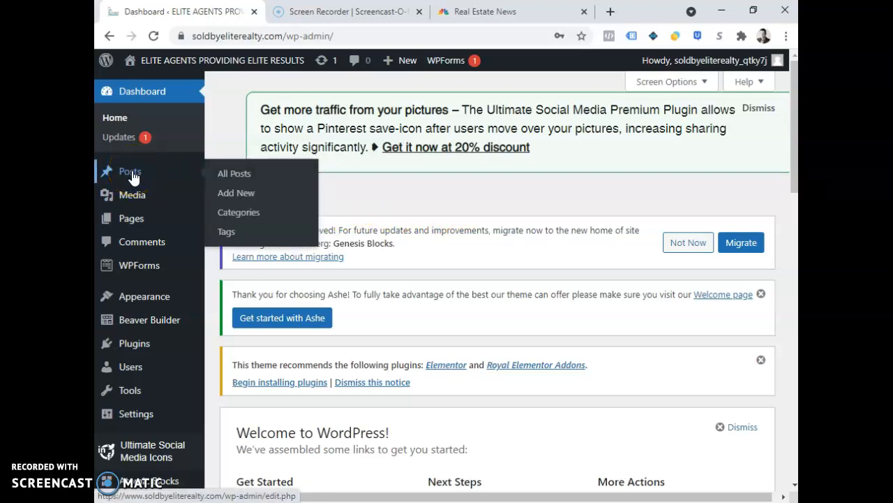
left_click(241, 178)
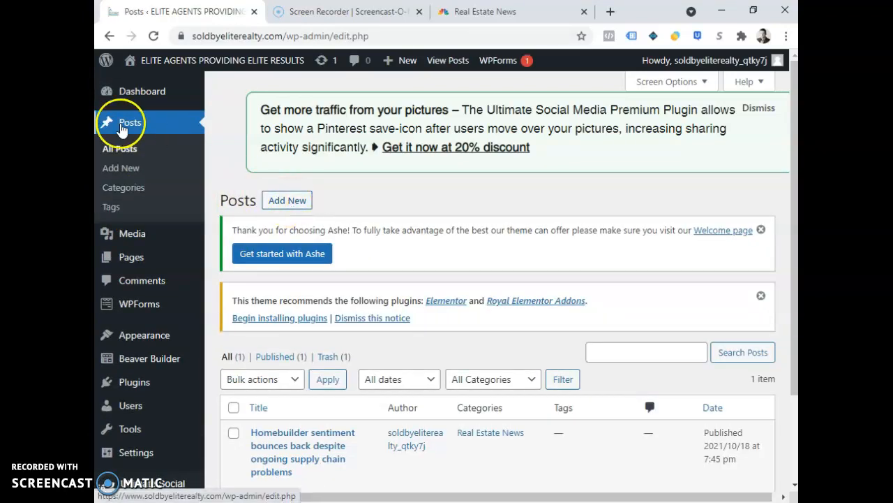
left_click(286, 202)
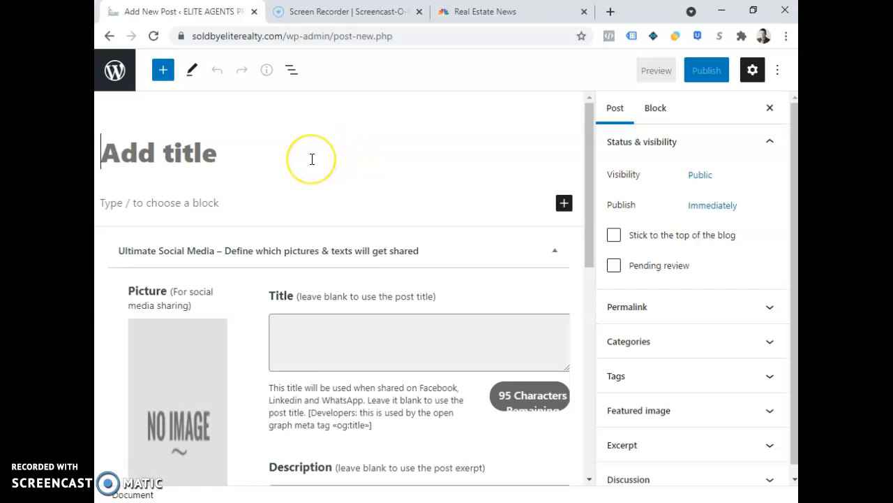
left_click(317, 137)
Step: Open the CNBC article "Home prices are now rising much faster than incomes, studies show" and copy its headline
left_click(478, 13)
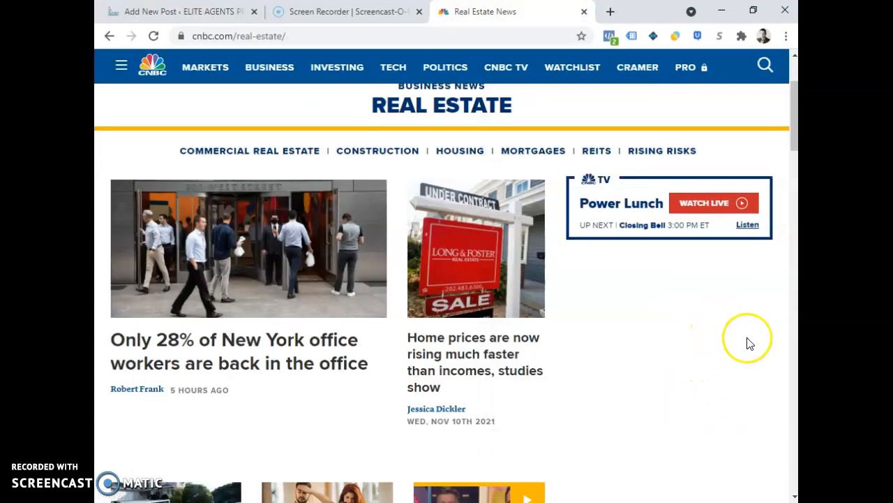
scroll(748, 342, "down", 1)
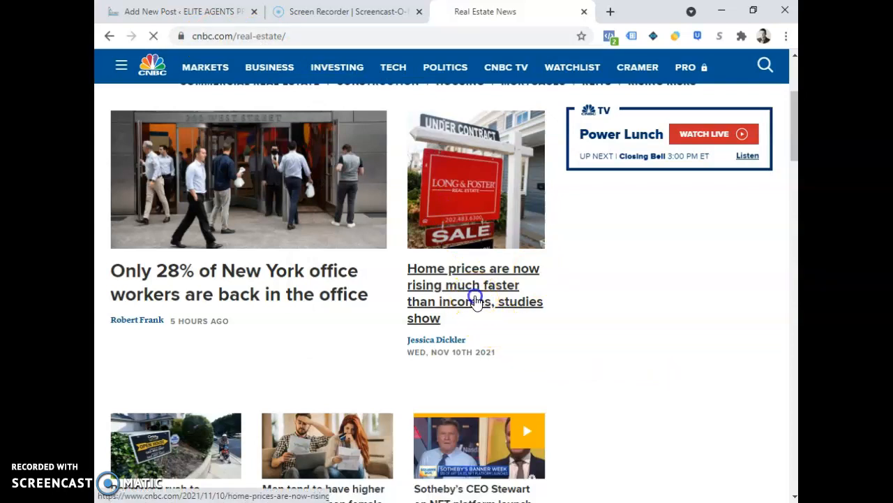
left_click(492, 307)
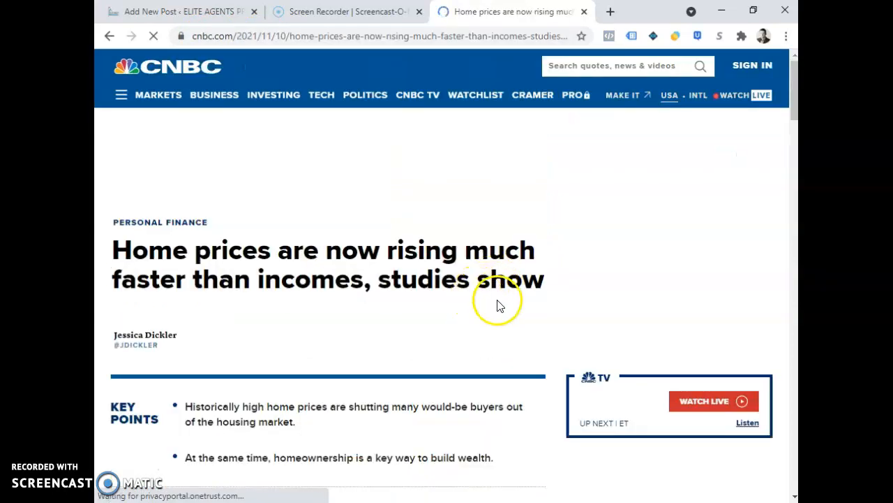
left_click_drag(549, 288, 119, 246)
key("ctrl+c")
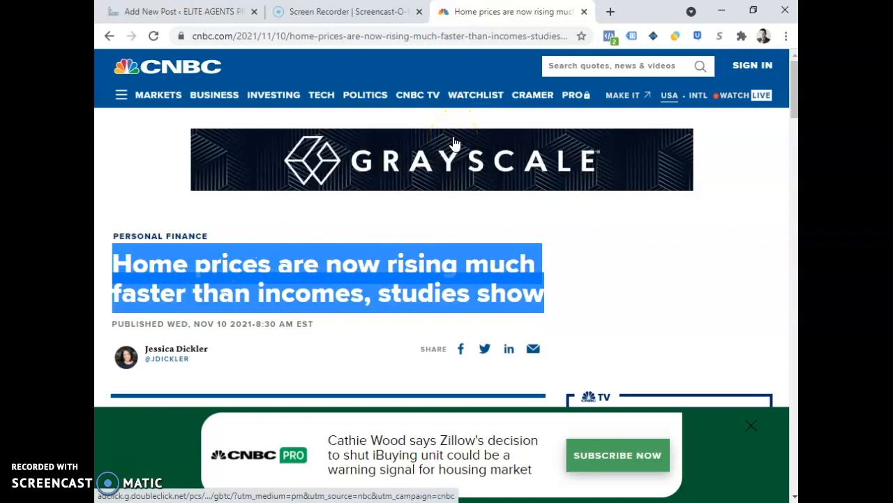
key("alt+Tab")
key("alt+Tab")
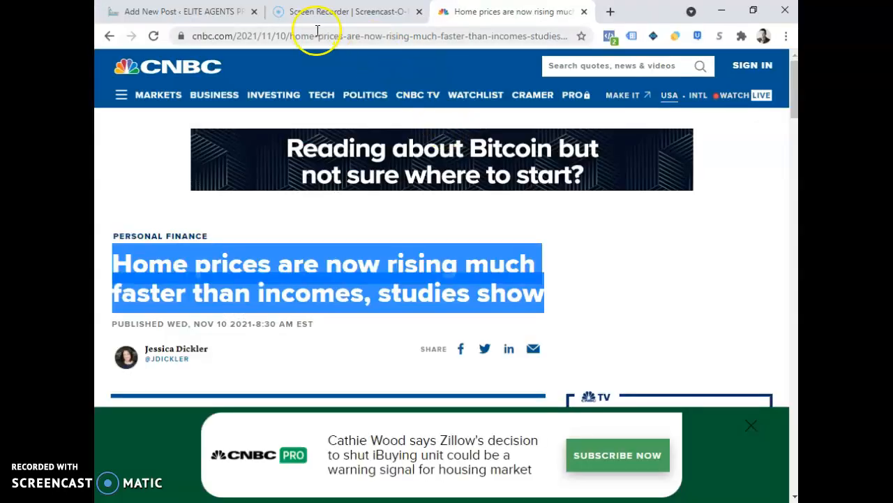
left_click(203, 10)
key("alt+Tab")
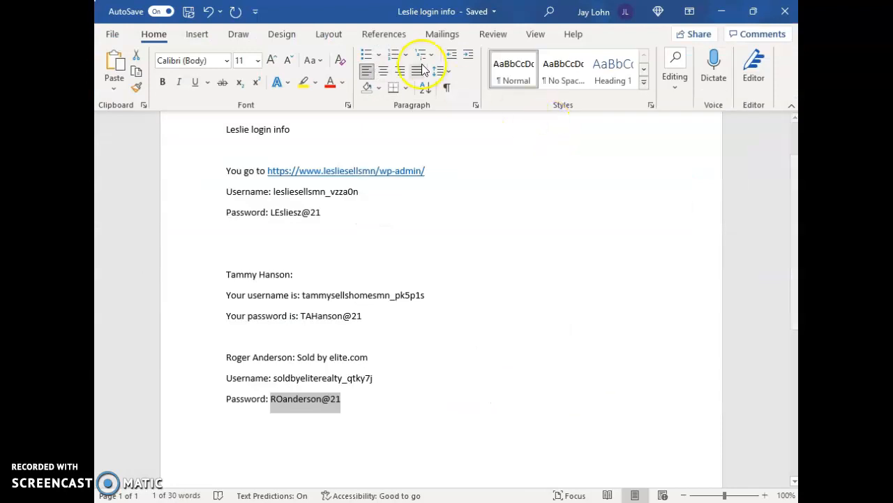
key("alt+Tab")
left_click(480, 19)
left_click(197, 14)
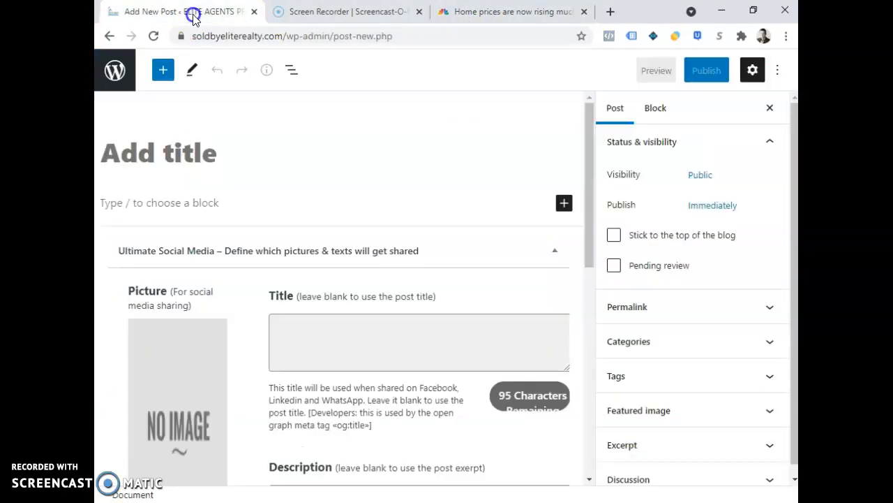
left_click(469, 20)
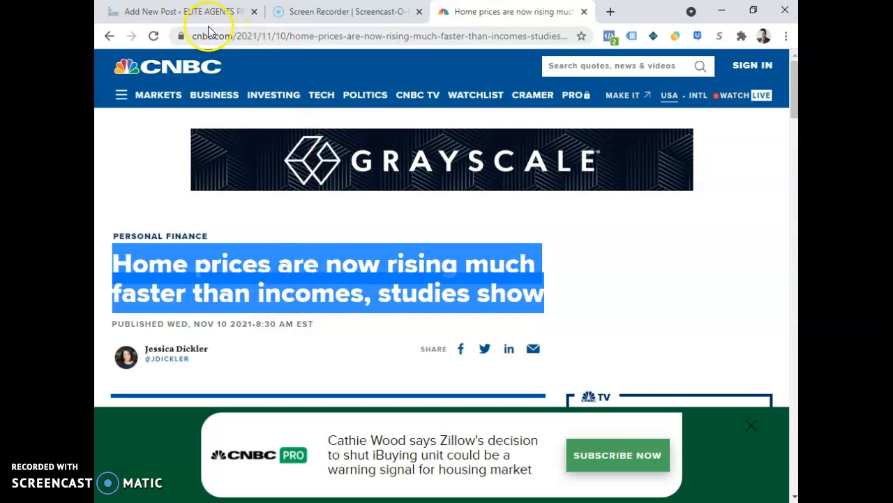
Step: Paste the copied CNBC headline as the title of the new WordPress post
left_click(184, 12)
left_click(213, 154)
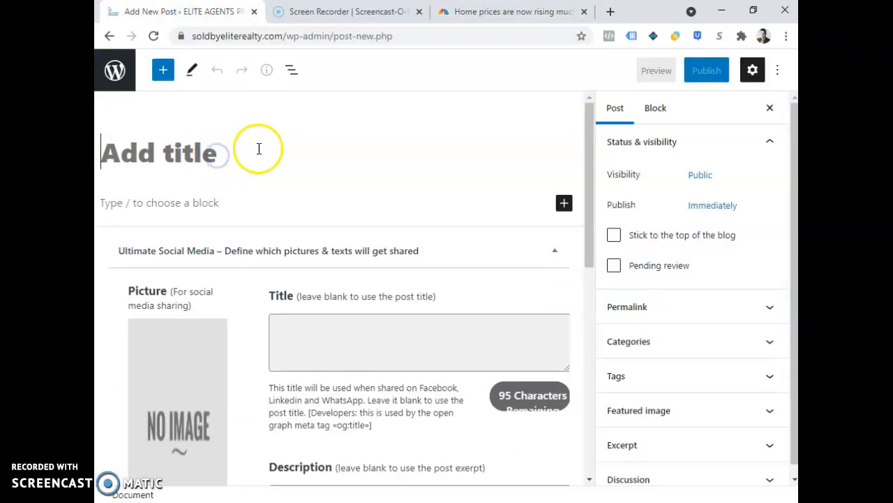
key("ctrl+v")
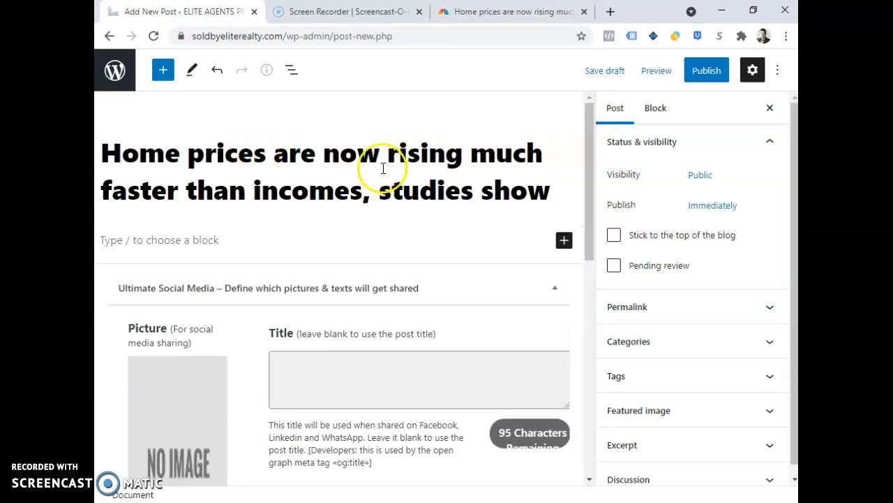
Step: Add a paragraph block below the post title and place the text cursor in it
left_click(252, 237)
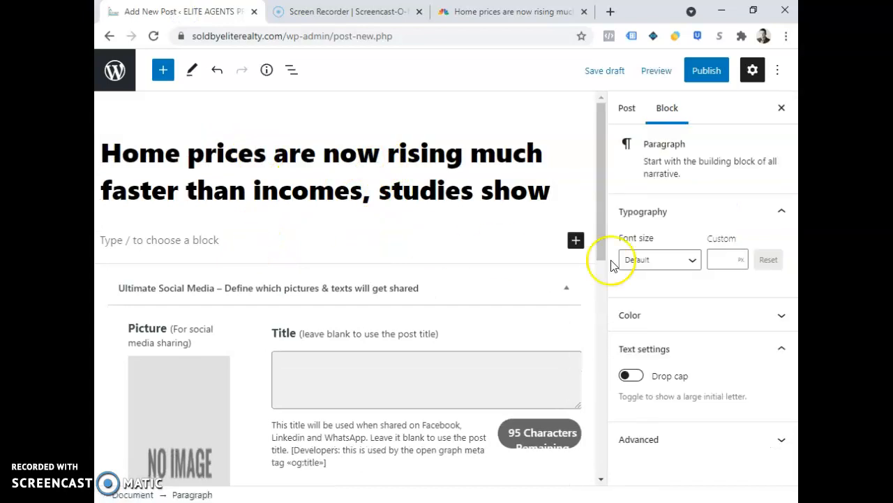
left_click(576, 241)
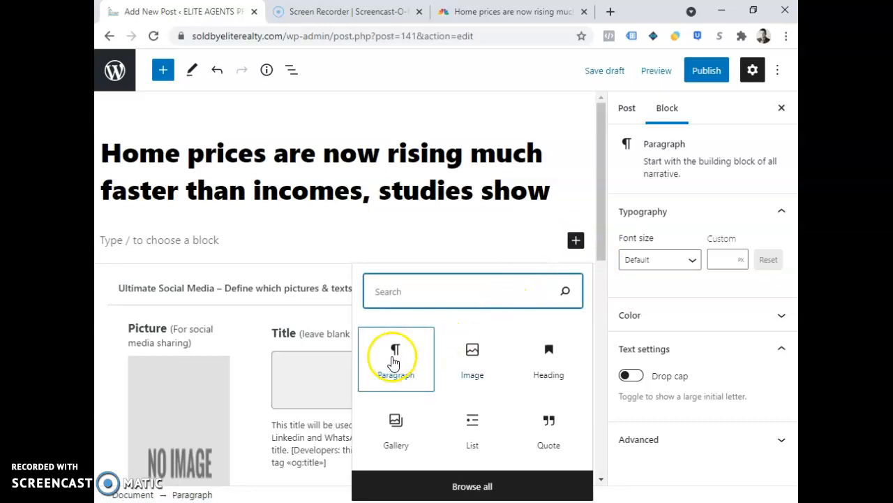
left_click(394, 360)
left_click(242, 245)
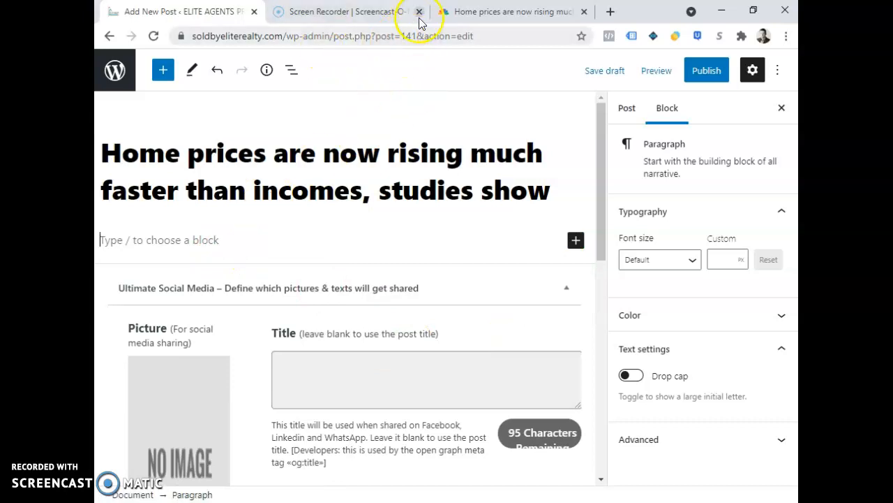
Step: Copy the CNBC article's text from "During the Covid pandemic" to "same time period" into the post, and append ", Read More Here Click the link"
left_click(481, 11)
scroll(547, 245, "down", 8)
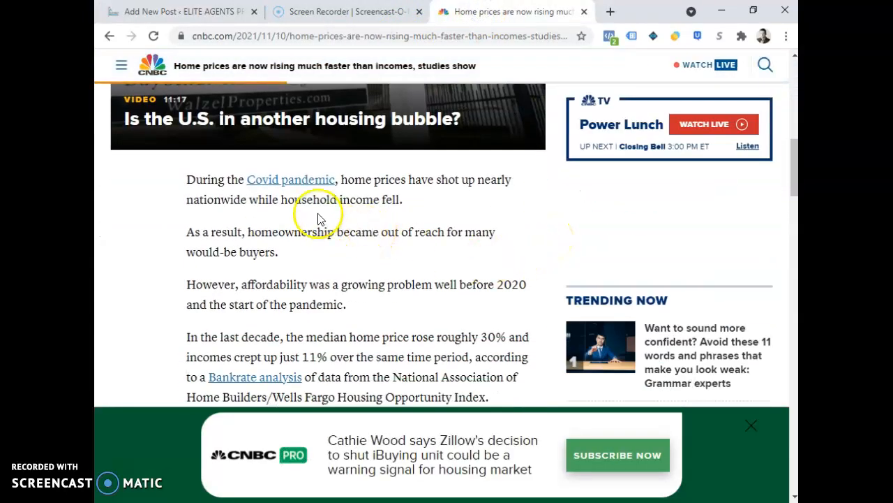
left_click(184, 180)
left_click_drag(185, 179, 456, 354)
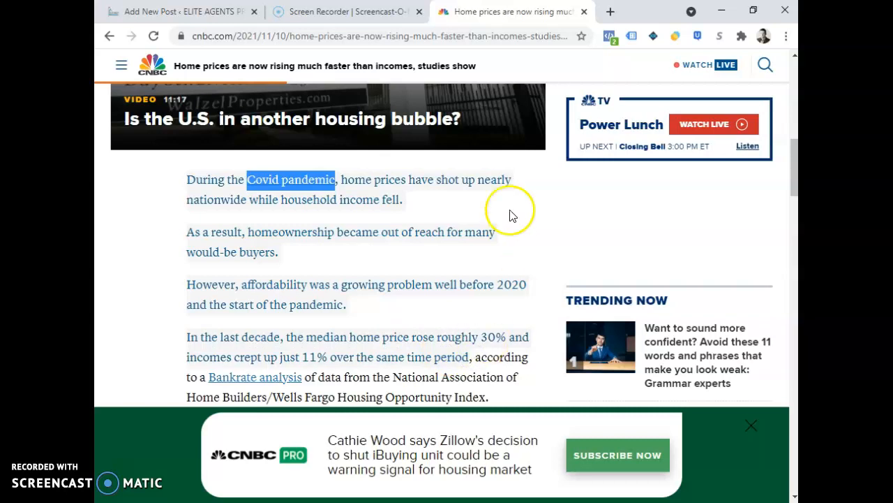
left_click(184, 10)
left_click(168, 236)
key("ctrl+v")
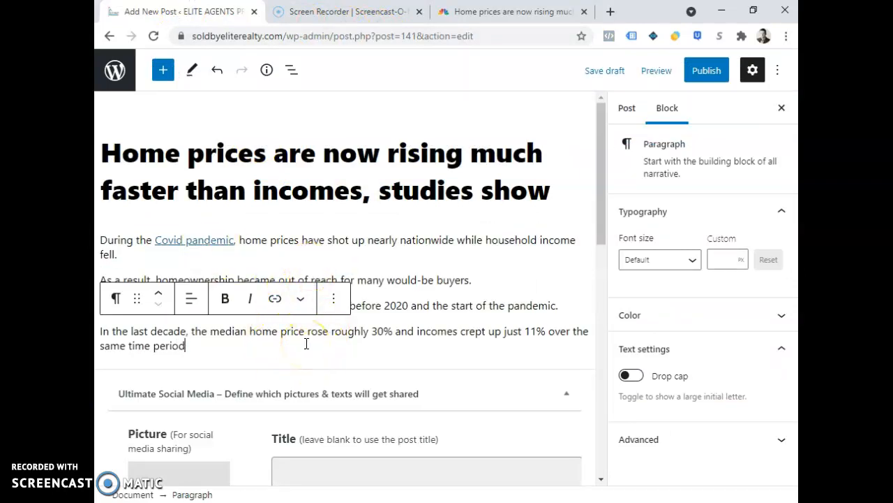
type(".")
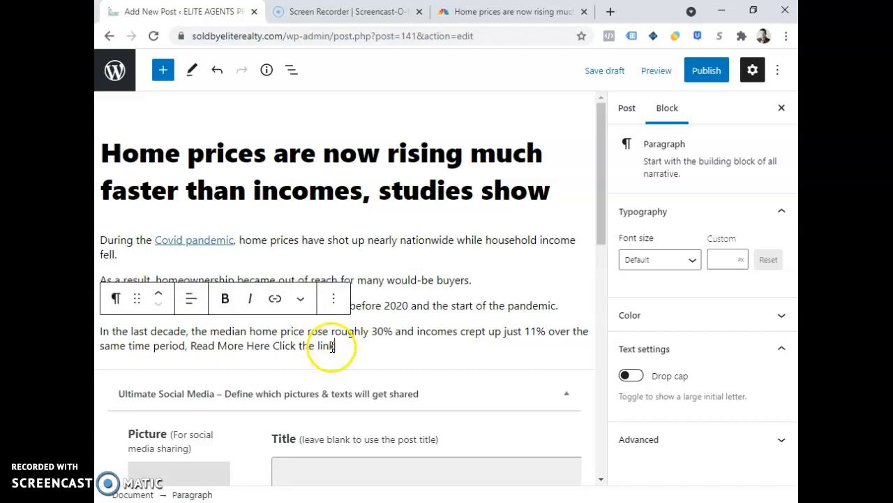
Step: Copy the CNBC article's URL and apply it as a link to the text "Read More Here Click the link" in the post
left_click(463, 12)
left_click(406, 36)
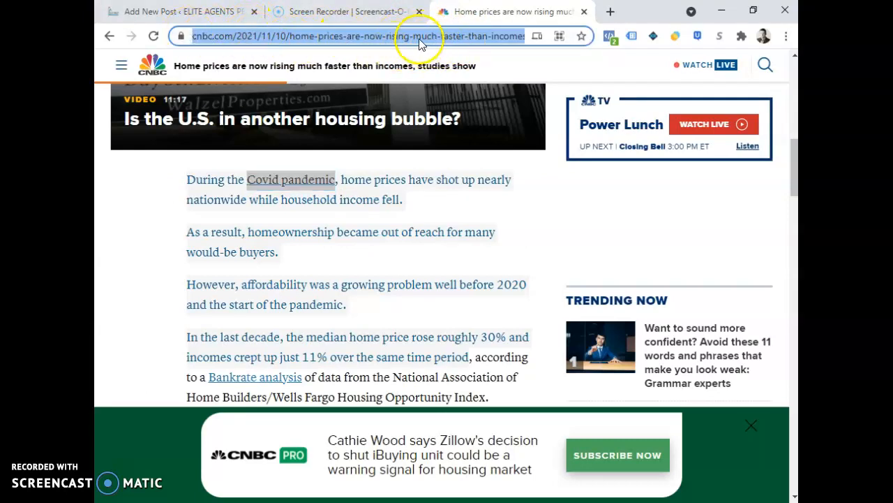
left_click(209, 12)
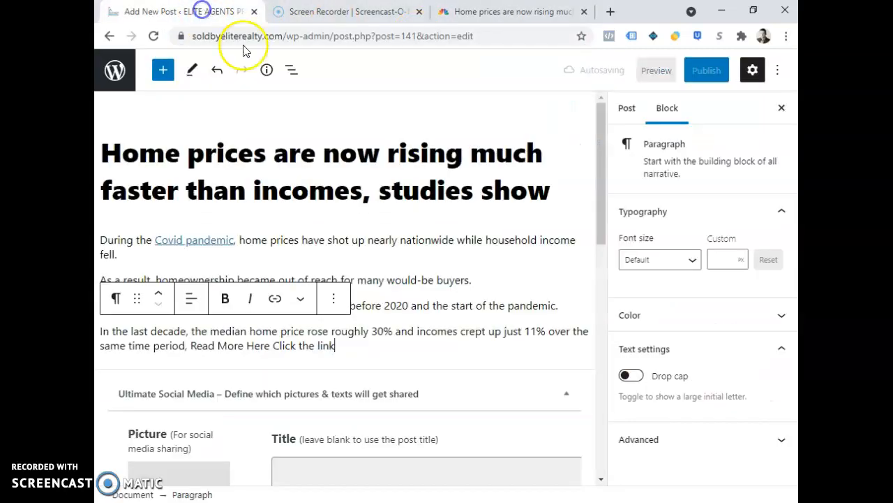
left_click(333, 347)
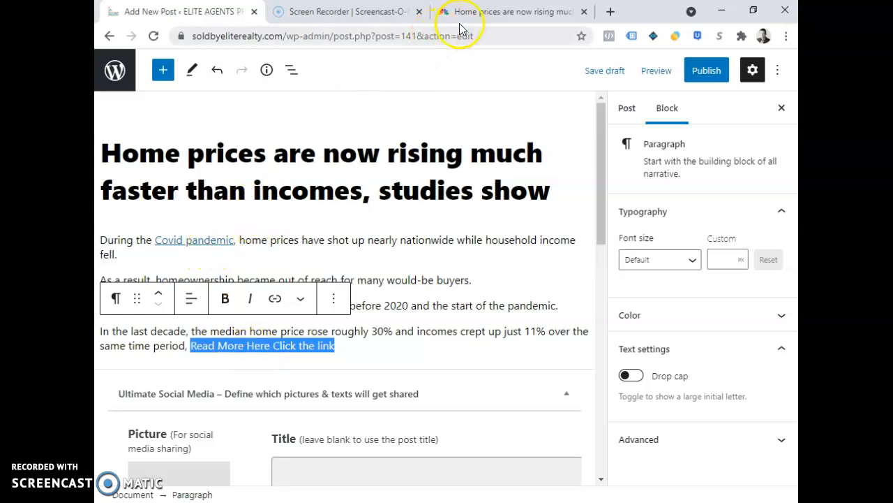
left_click(275, 299)
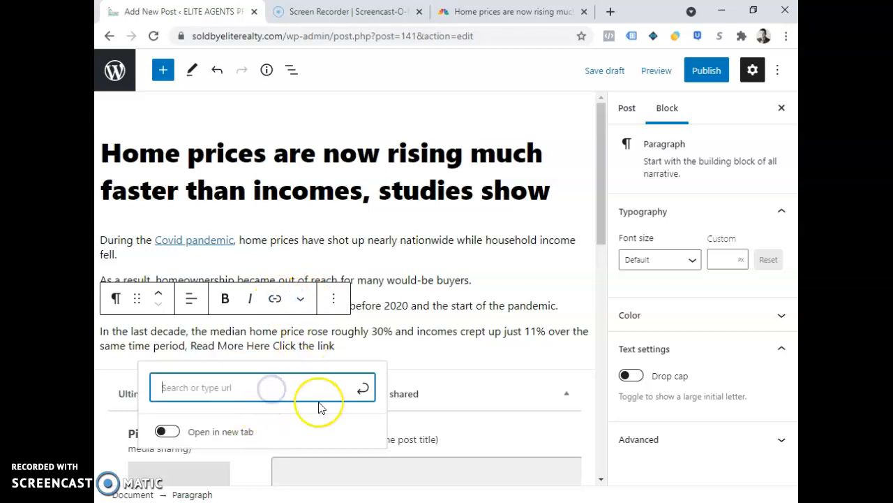
key("ctrl+v")
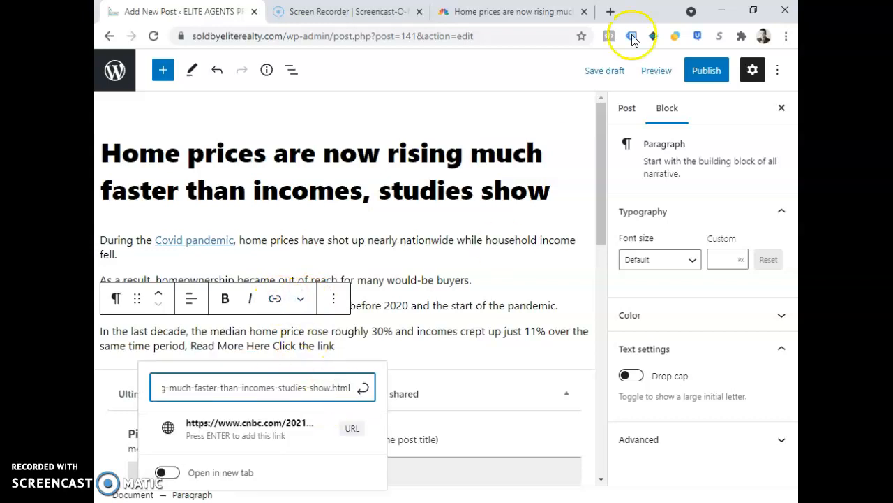
left_click(519, 14)
left_click(235, 14)
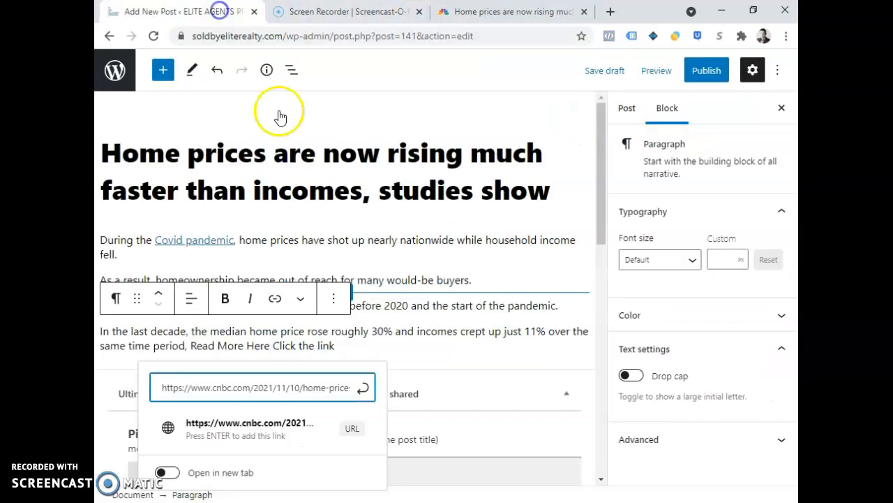
left_click(365, 388)
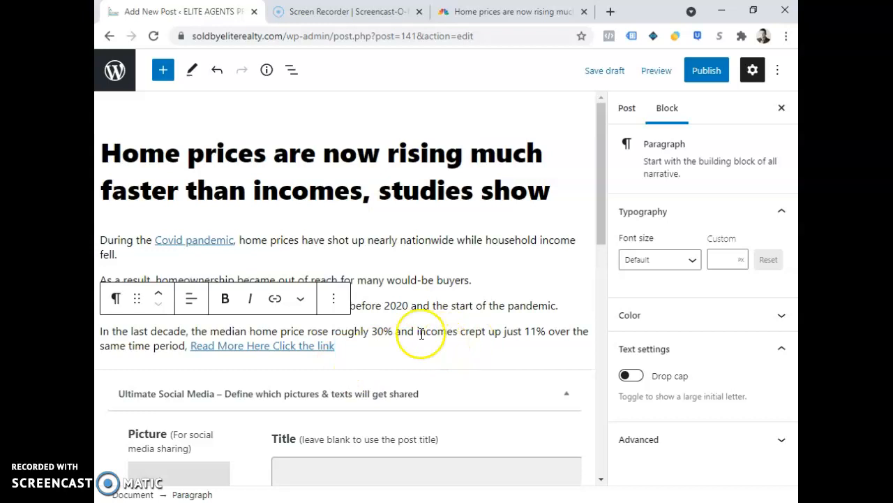
Step: Add an image block below the last paragraph and fill it with cropped-Elite-Realty-PNG-01.png from the media library
left_click(413, 359)
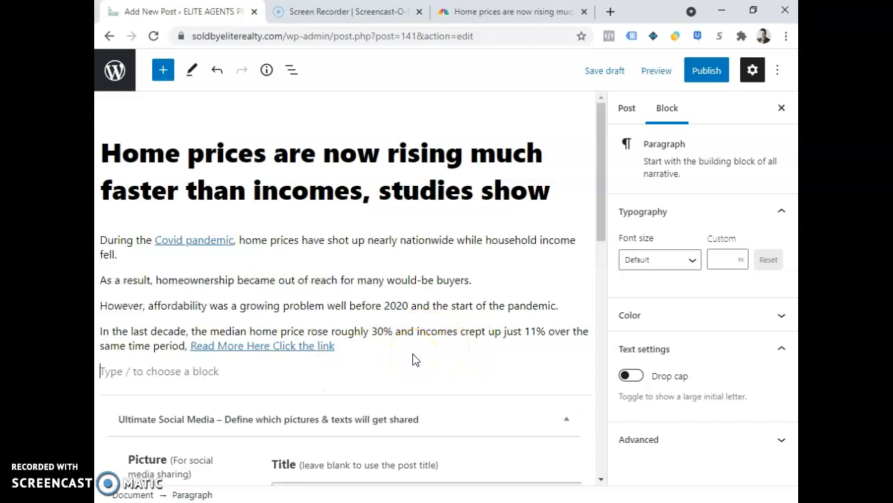
left_click(339, 393)
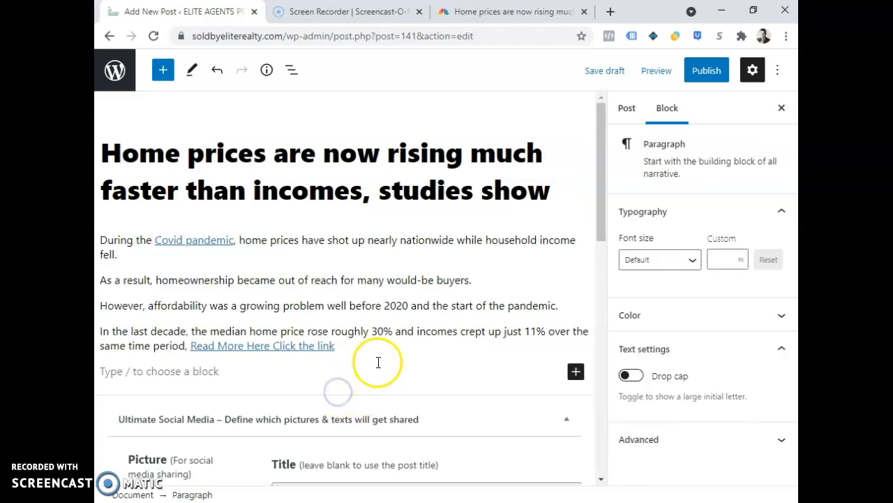
left_click(575, 374)
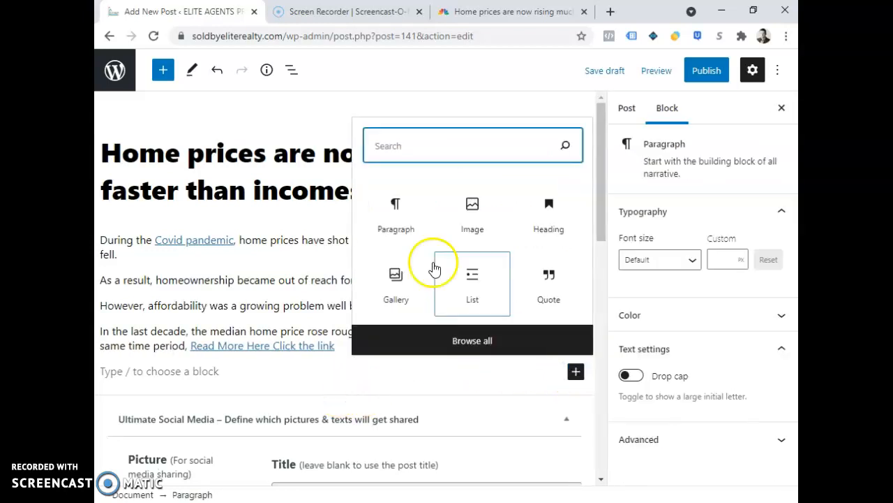
left_click(464, 218)
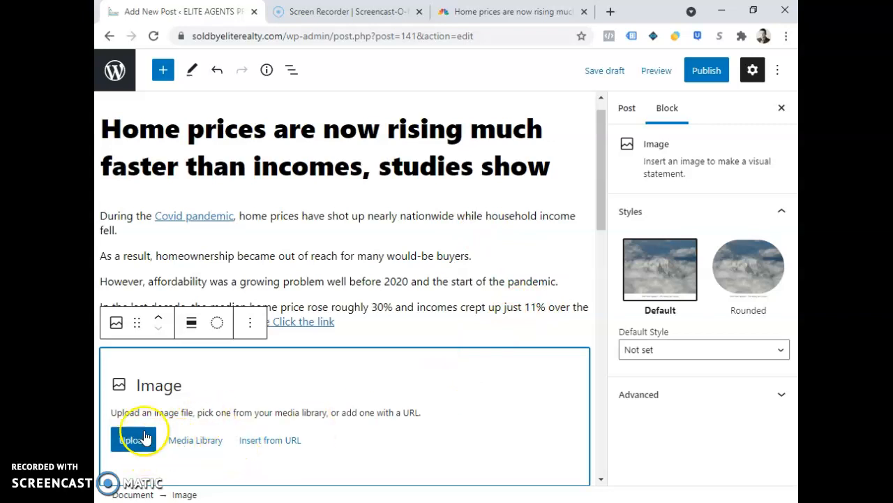
left_click(180, 445)
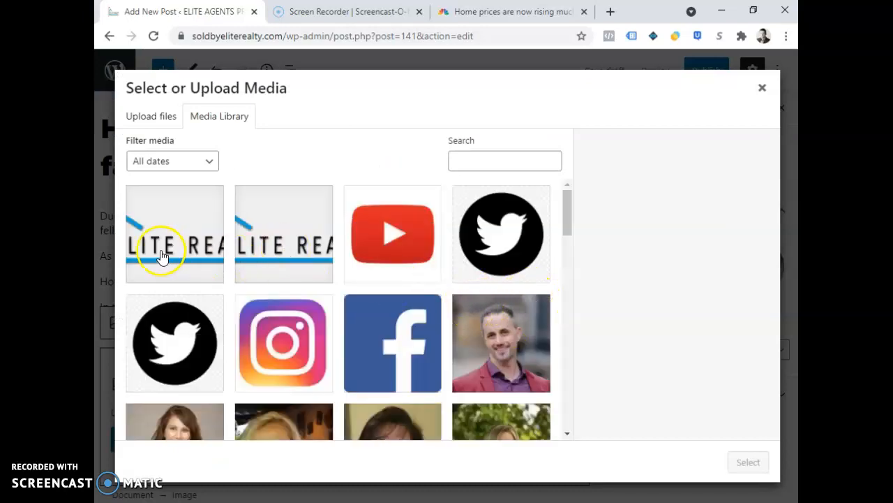
left_click(162, 257)
left_click(747, 462)
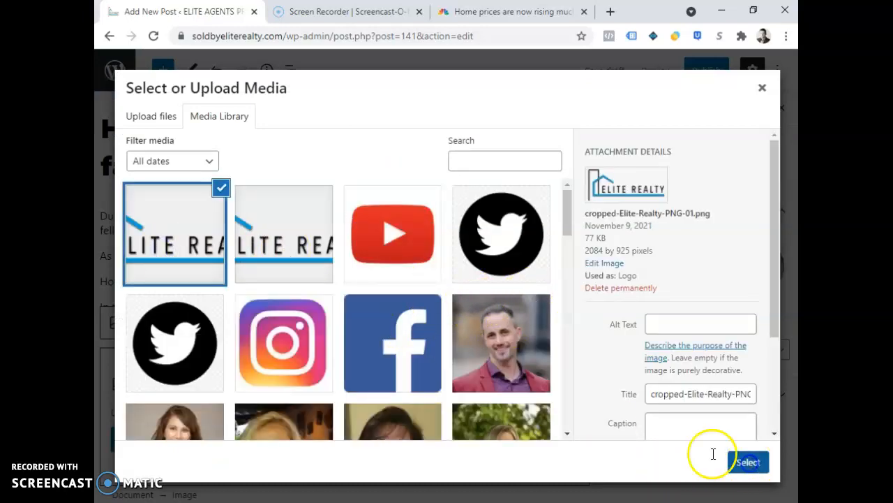
Step: Shrink the Elite Realty logo in the post to about a third of its displayed width, keeping the page open
scroll(508, 315, "up", 3)
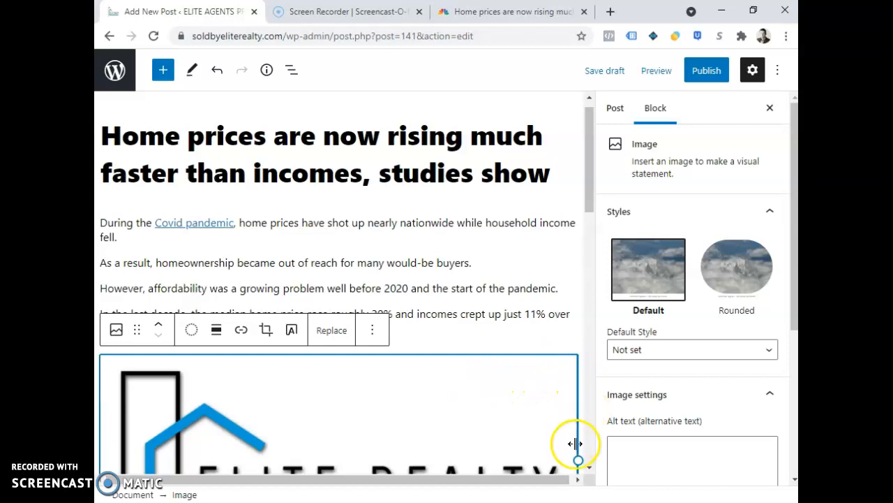
left_click_drag(577, 461, 260, 437)
key("F5")
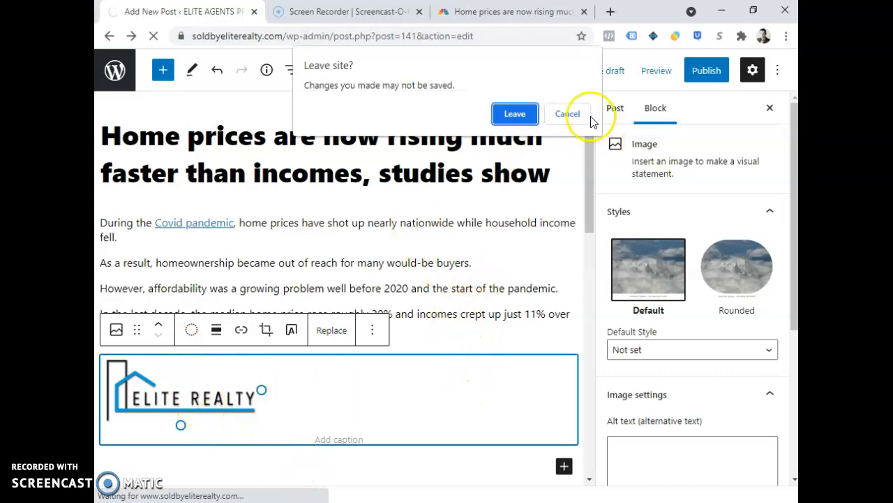
left_click(567, 115)
left_click(448, 288)
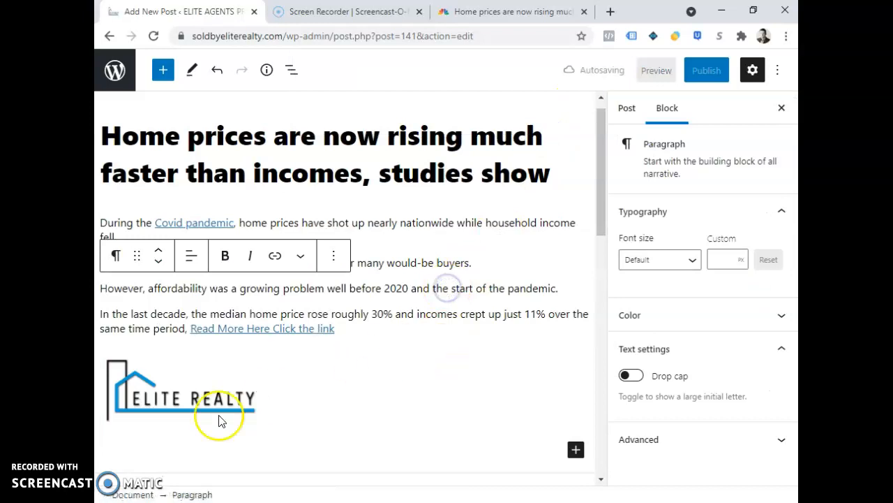
Step: Try to move the logo up into the article text, and insert a paragraph reading "dlfkjlkajdf" before the logo
left_click(201, 389)
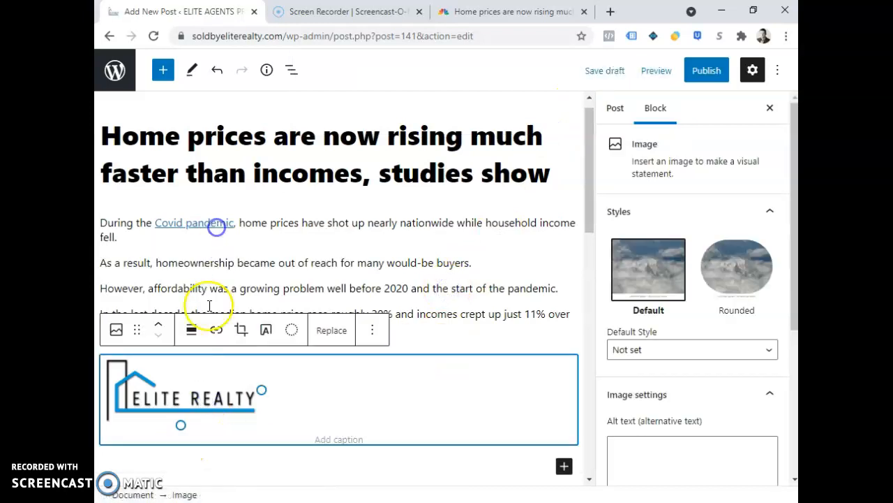
left_click_drag(173, 400, 168, 207)
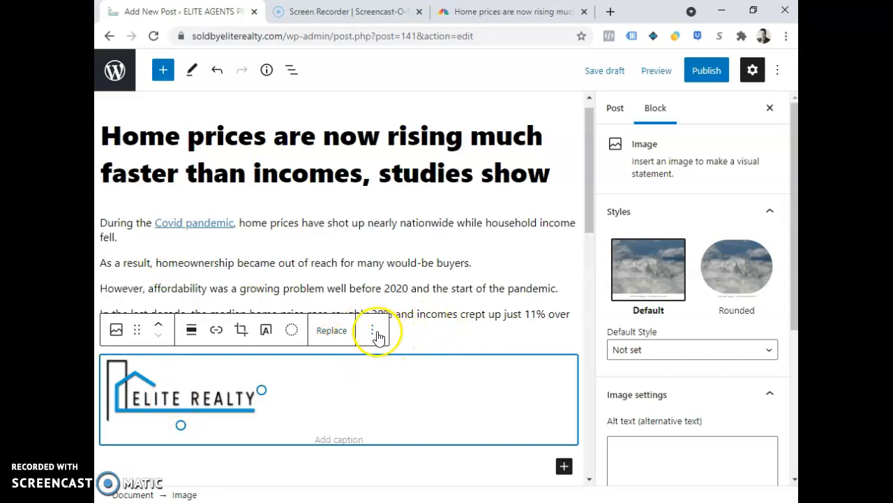
left_click(377, 334)
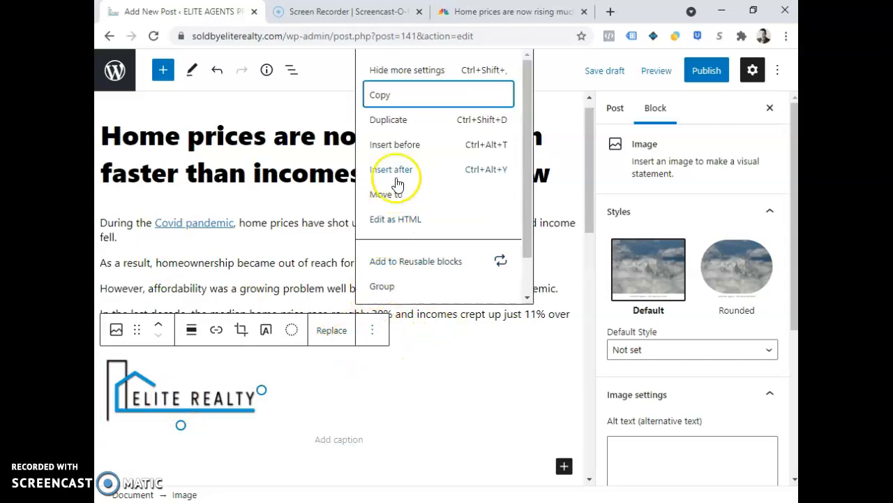
left_click(402, 144)
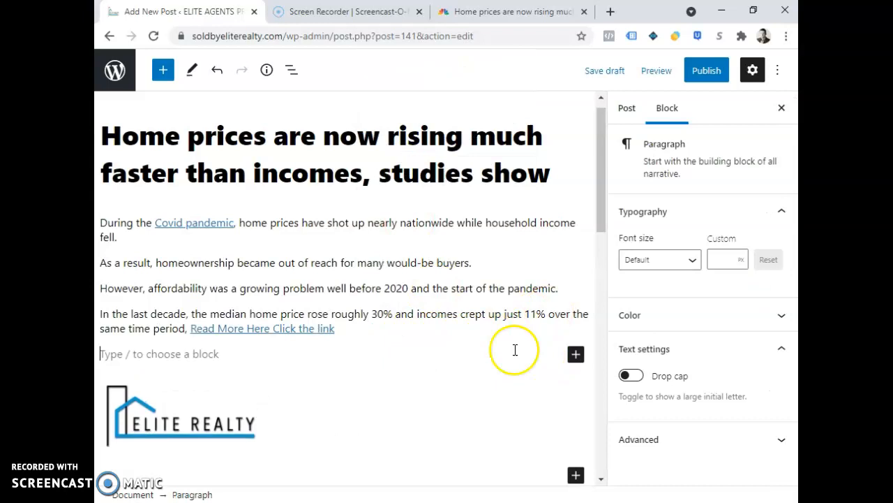
left_click(357, 357)
type("dlfkjlkajdf")
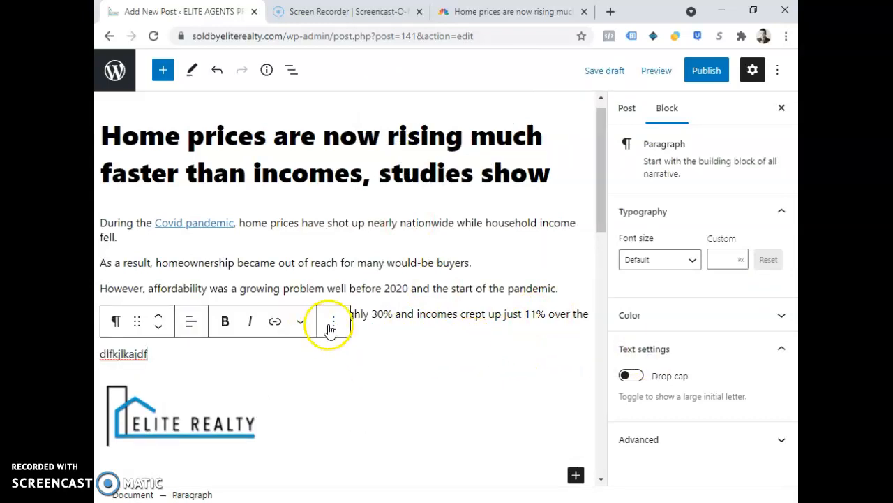
Step: Remove the "dlfkjlkajdf" paragraph block above the logo
left_click(332, 321)
scroll(391, 274, "down", 2)
left_click(392, 277)
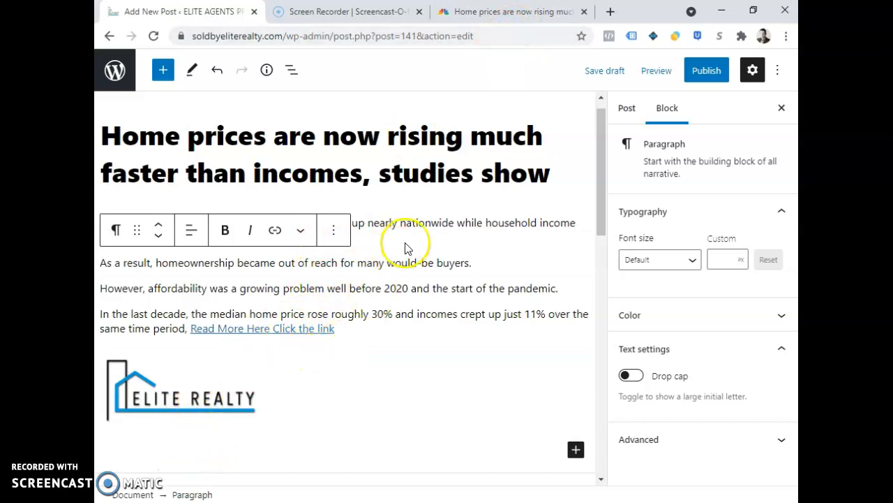
Step: Preview the post in a new tab, check its title, text, link and logo, and return to the editor
left_click(657, 73)
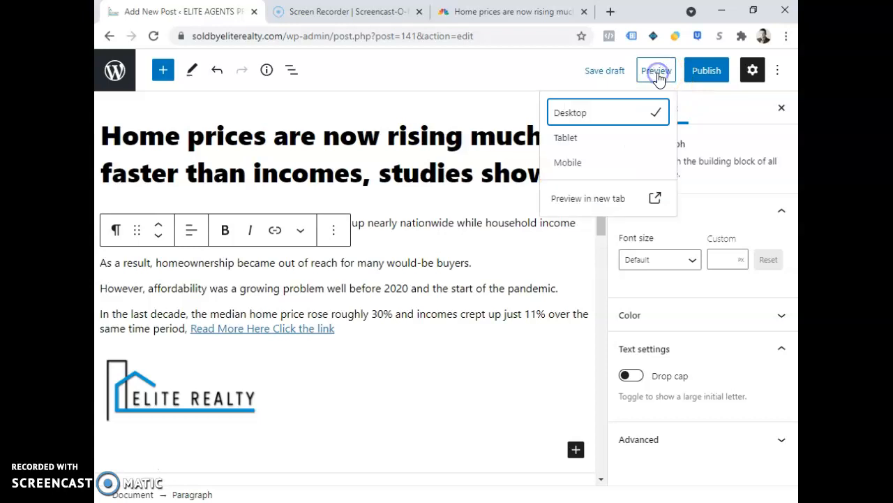
left_click(600, 200)
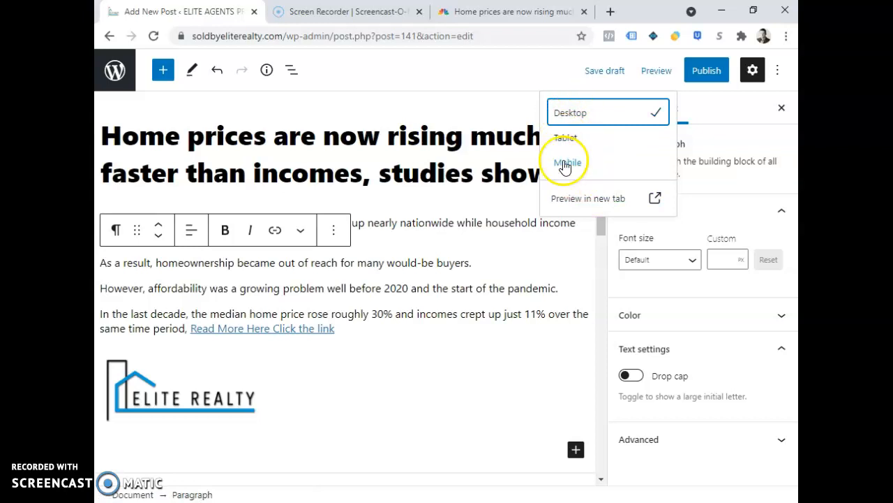
left_click(586, 200)
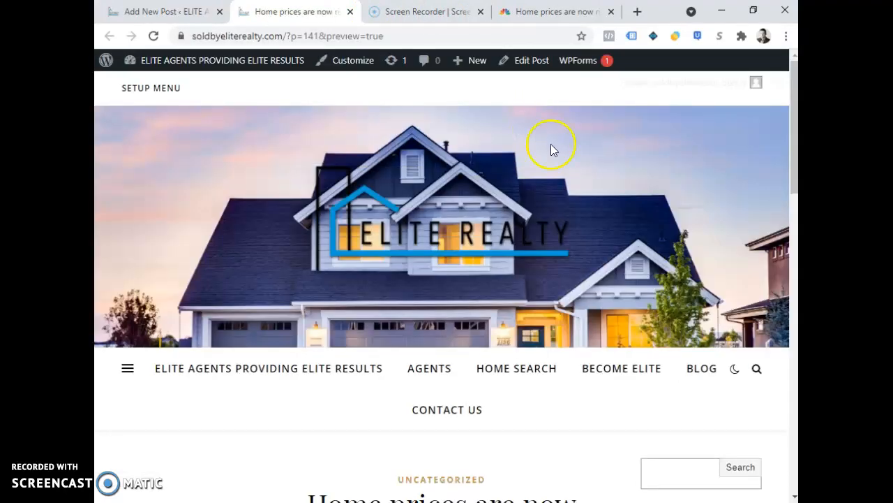
scroll(564, 220, "down", 5)
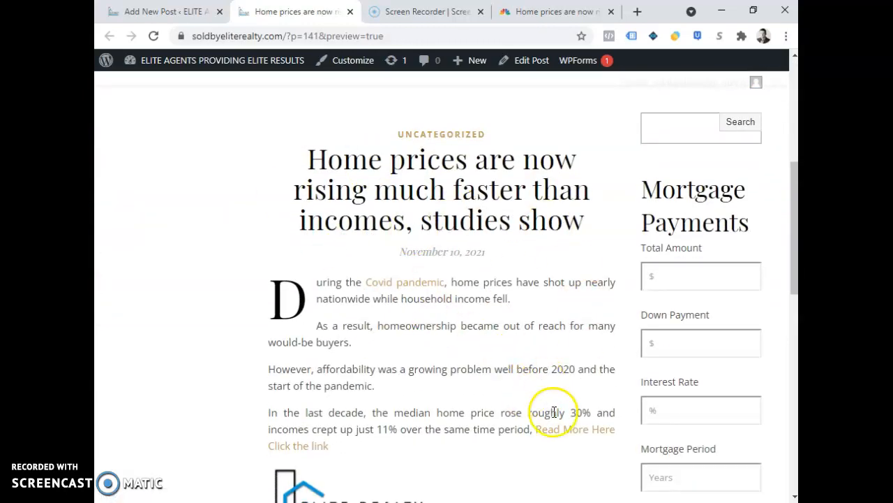
scroll(551, 408, "down", 3)
scroll(464, 358, "up", 8)
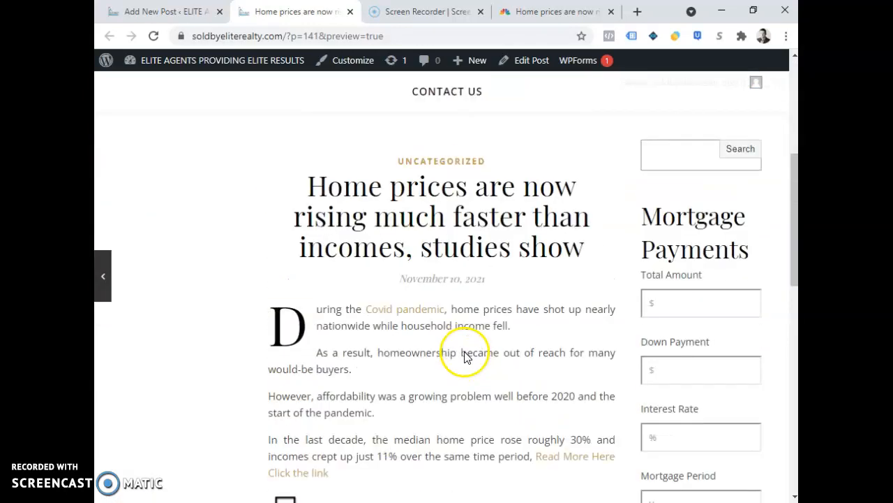
left_click(348, 12)
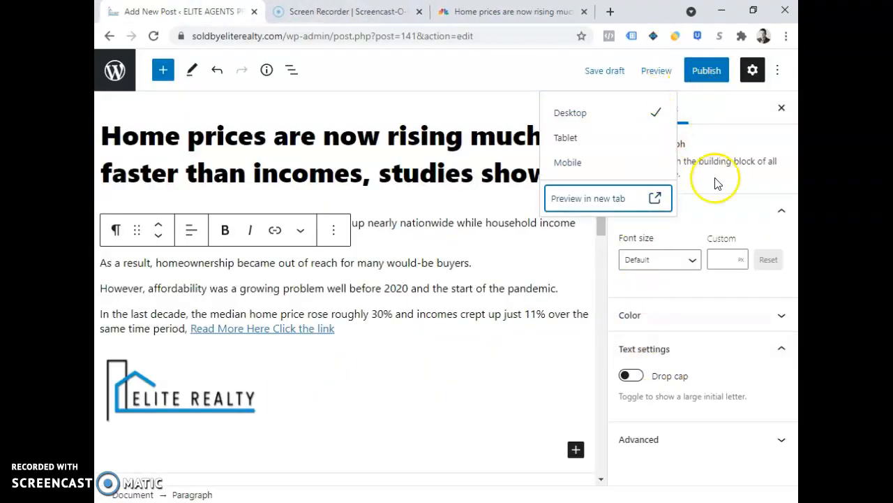
left_click(500, 72)
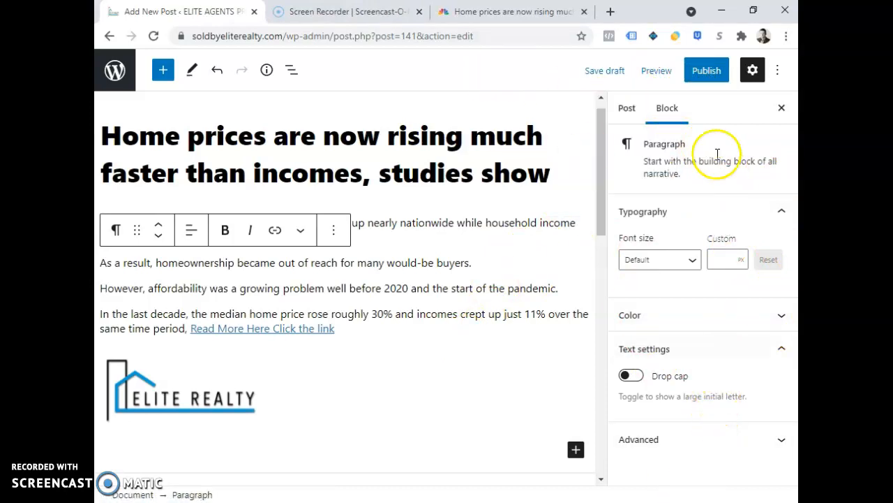
Step: Assign the post to the Real Estate News category and remove it from Uncategorized
left_click(627, 108)
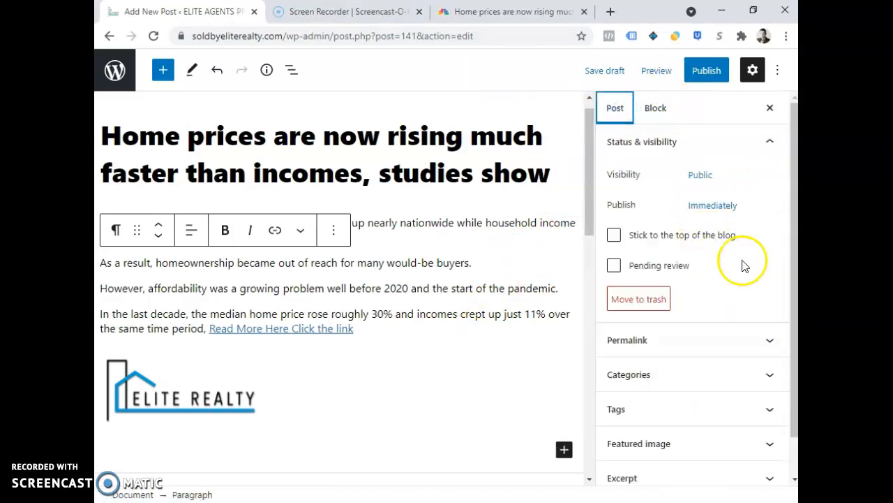
left_click(771, 376)
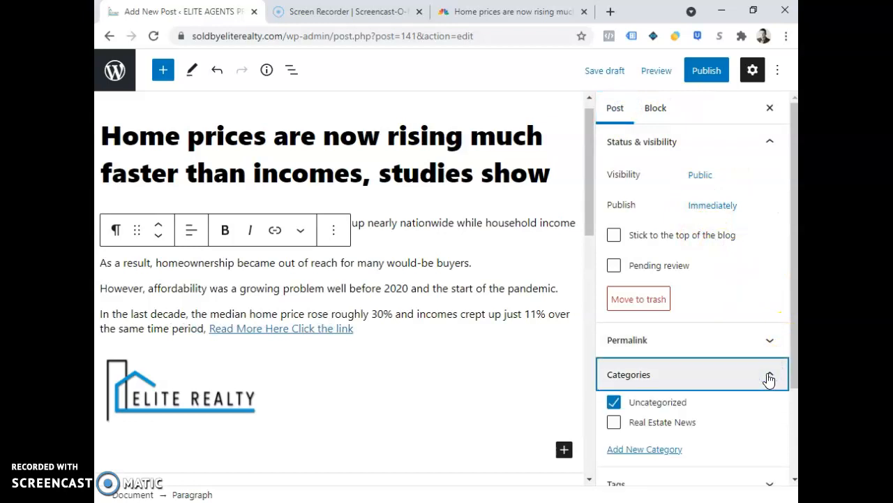
scroll(747, 375, "down", 1)
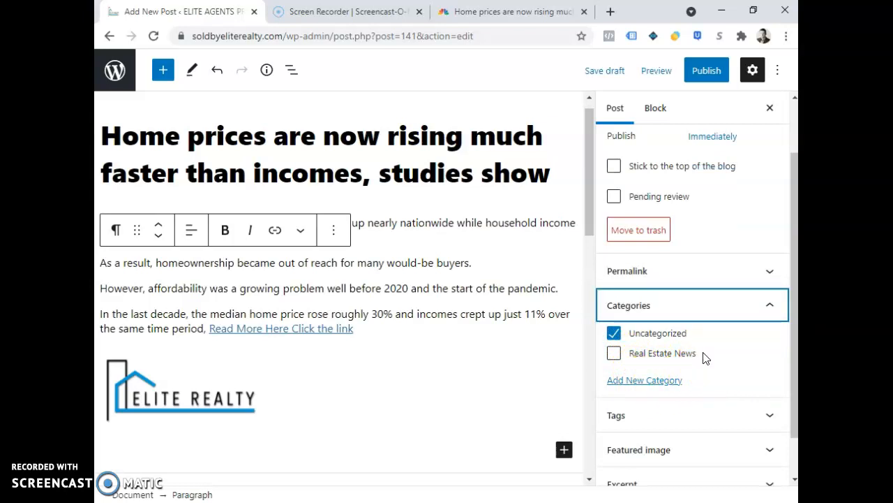
left_click(613, 333)
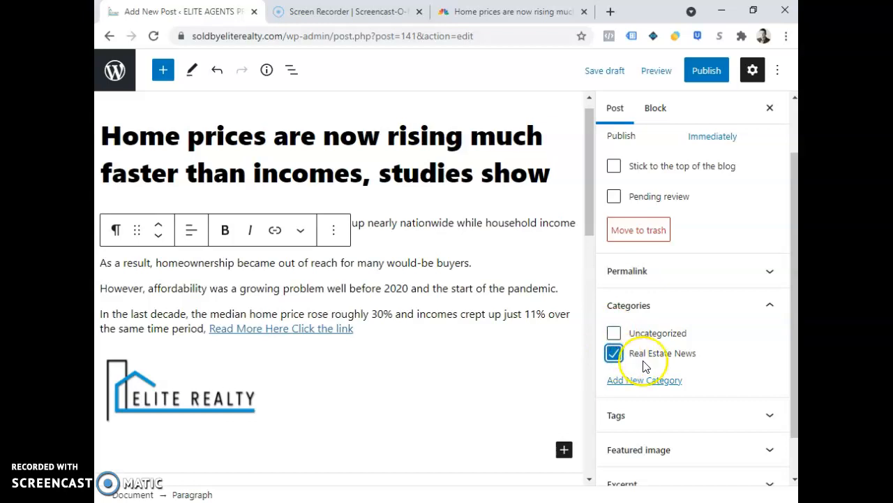
Step: Publish the post and return to the list of all posts
left_click(708, 75)
left_click(700, 71)
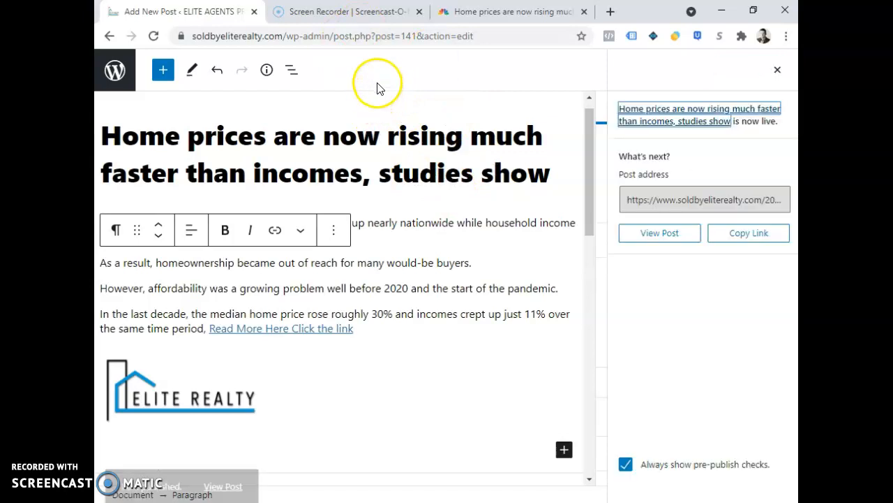
left_click(116, 74)
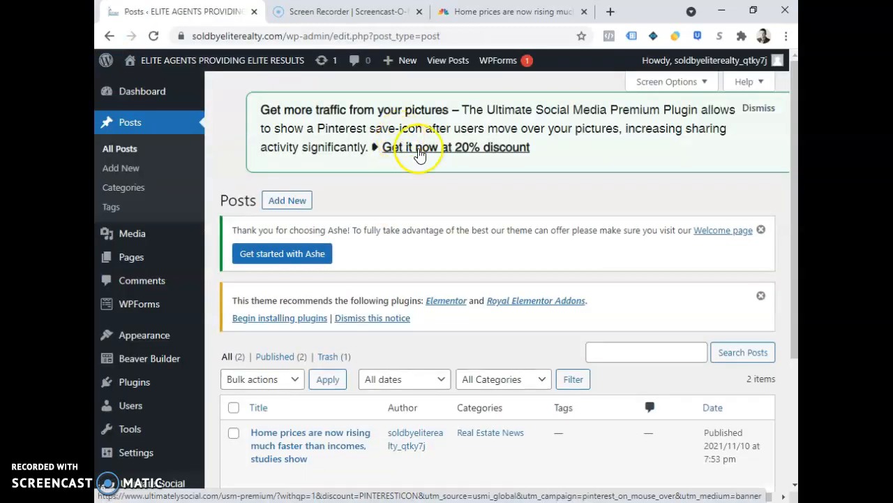
Step: Open the public site and look over its home page to check how the blog posts are featured
mouse_move(210, 60)
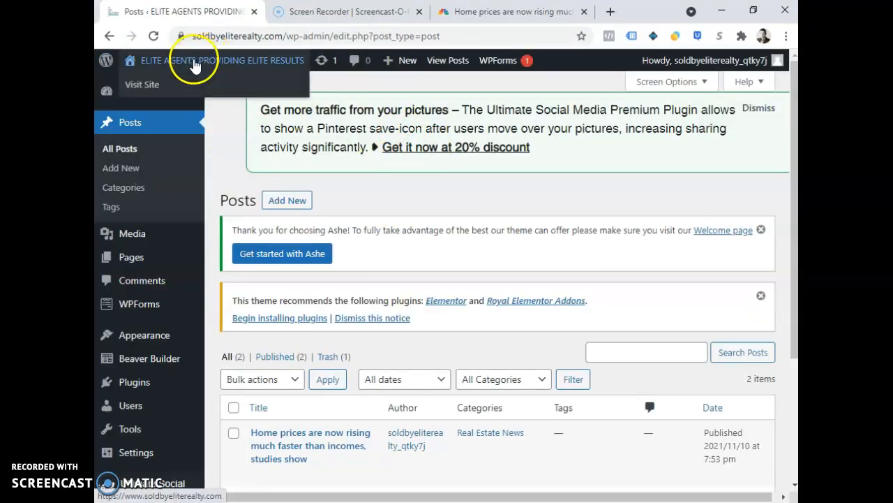
left_click(174, 84)
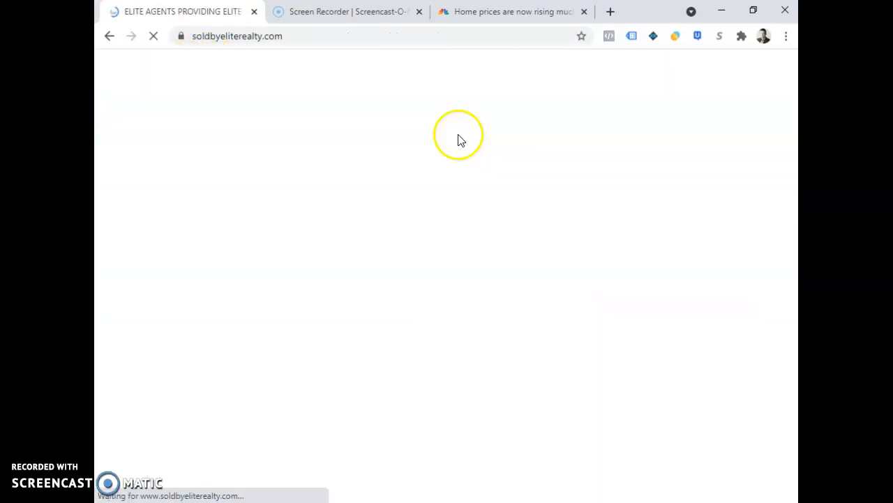
scroll(593, 196, "down", 3)
scroll(611, 226, "down", 1)
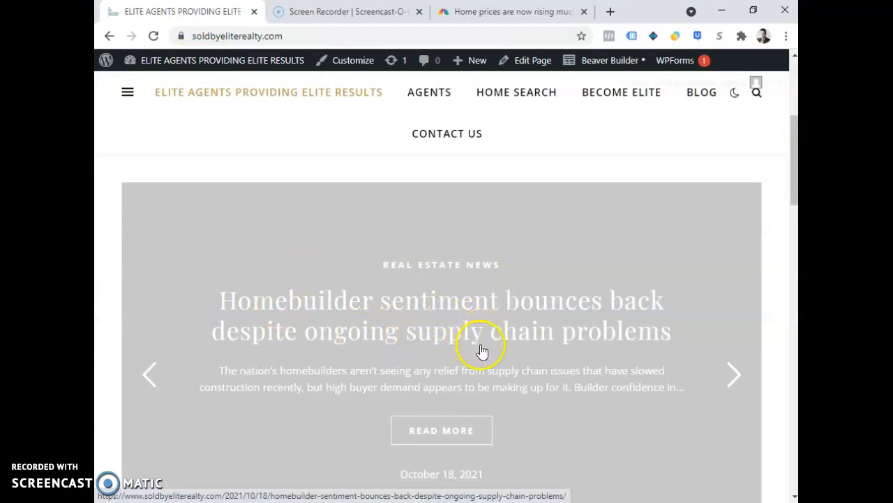
scroll(482, 351, "up", 3)
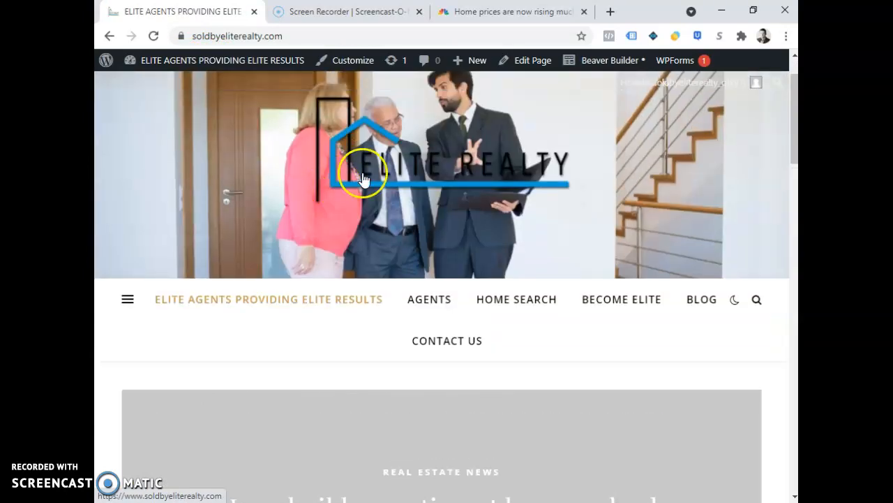
Step: Return to the dashboard's list of posts and move "Home prices are now rising much faster than incomes, studies show" to the trash
left_click(107, 61)
mouse_move(127, 122)
left_click(240, 125)
scroll(335, 231, "down", 1)
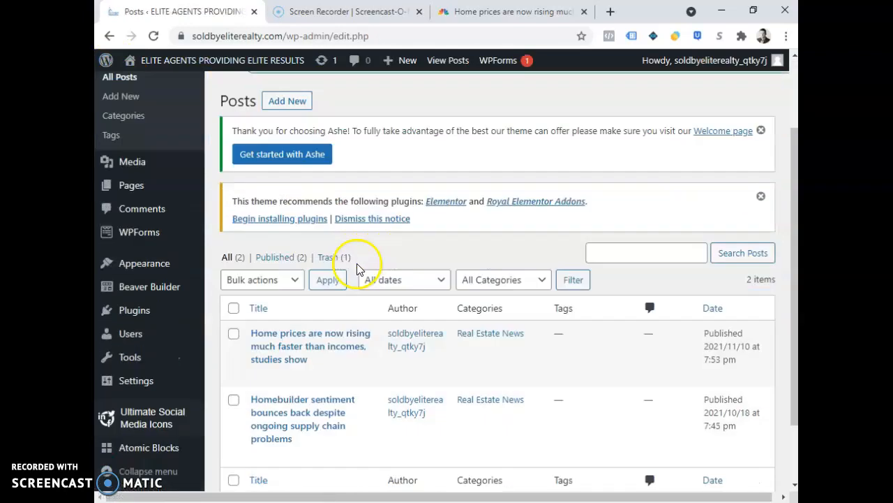
scroll(357, 269, "down", 1)
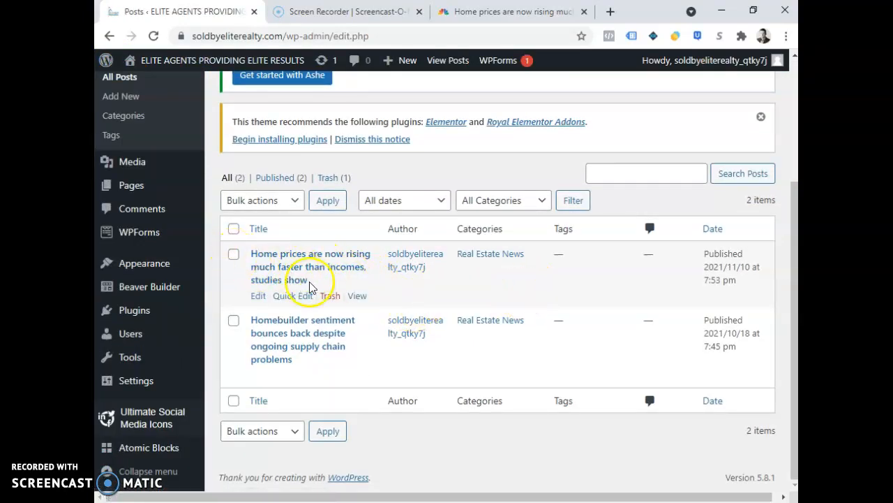
left_click(331, 297)
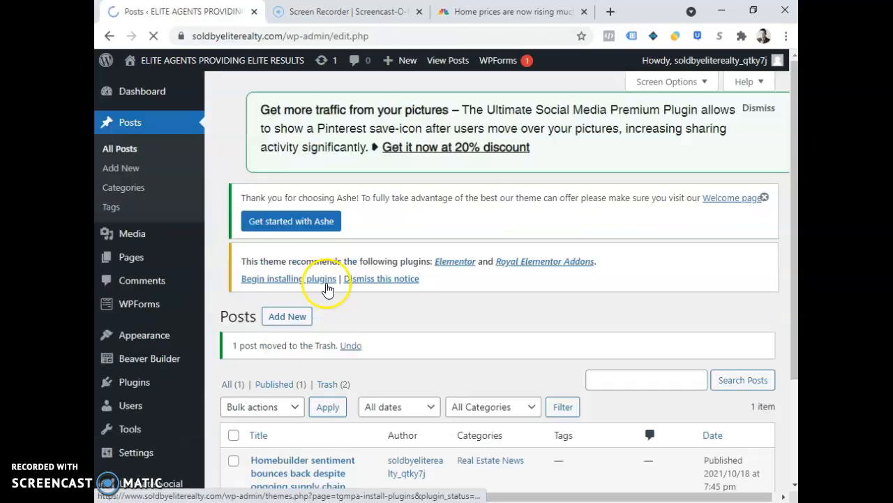
scroll(394, 319, "down", 3)
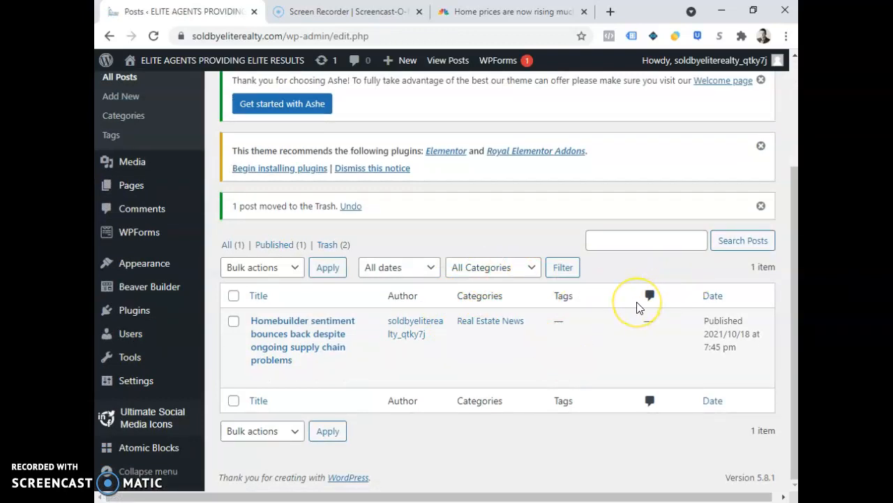
scroll(637, 308, "up", 3)
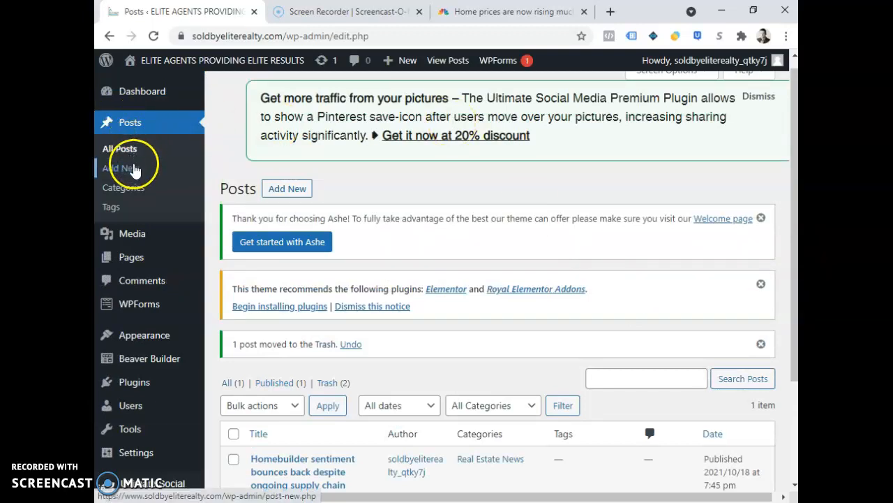
Step: Switch to the CNBC article and examine its video image and the options available for saving it
left_click(519, 12)
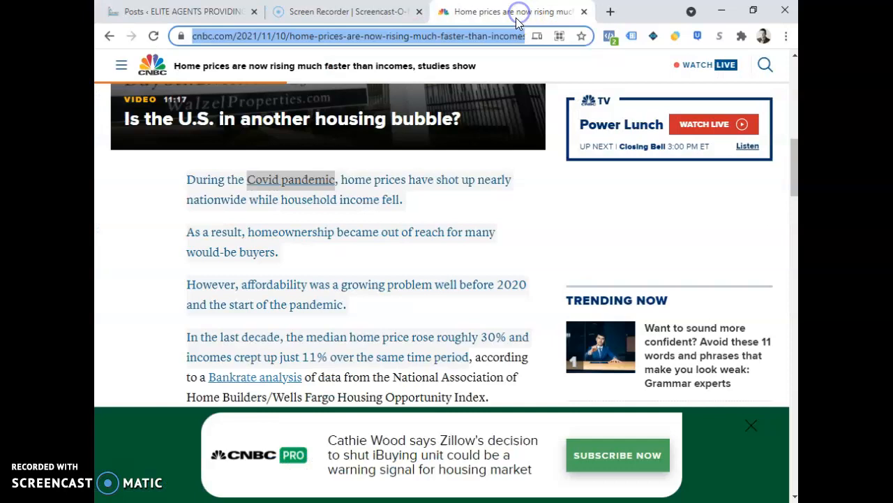
left_click(542, 236)
scroll(555, 239, "up", 3)
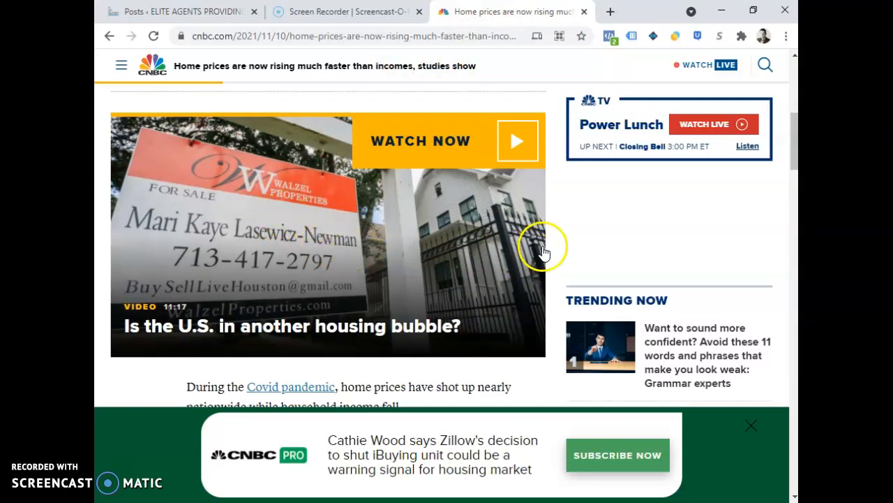
scroll(570, 246, "down", 2)
scroll(570, 246, "down", 2)
scroll(593, 233, "up", 2)
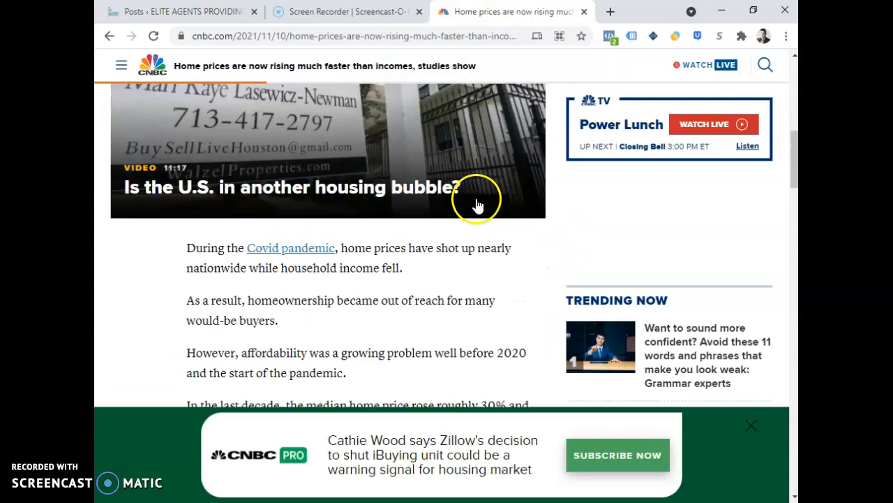
right_click(280, 137)
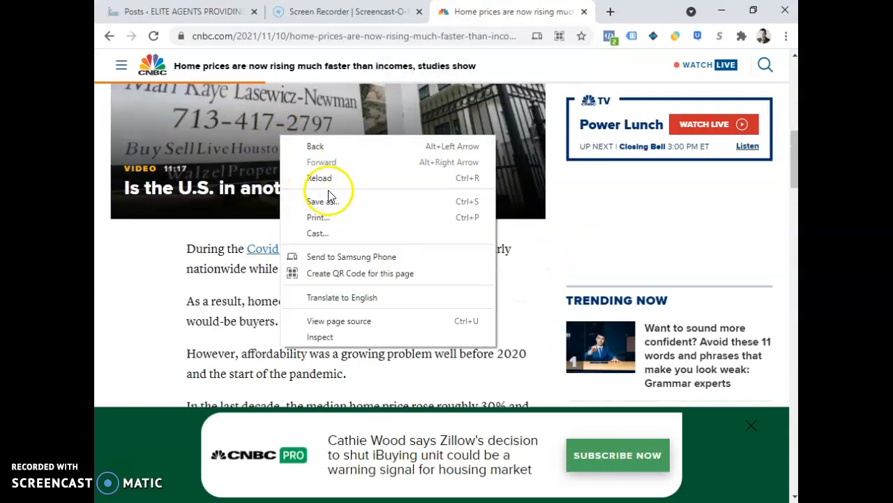
left_click(554, 250)
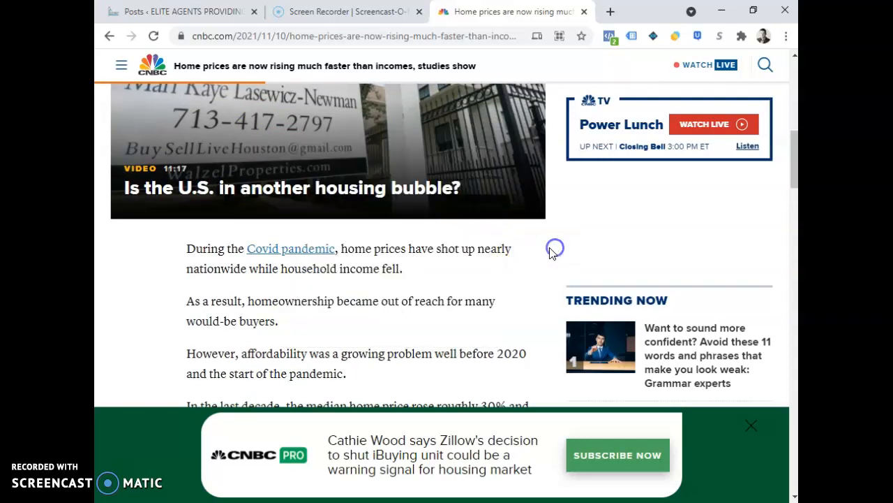
left_click(796, 502)
Step: Open the Homebuilder sentiment post for editing and add an empty block below the Read More paragraph, bringing up the block choices
left_click(174, 10)
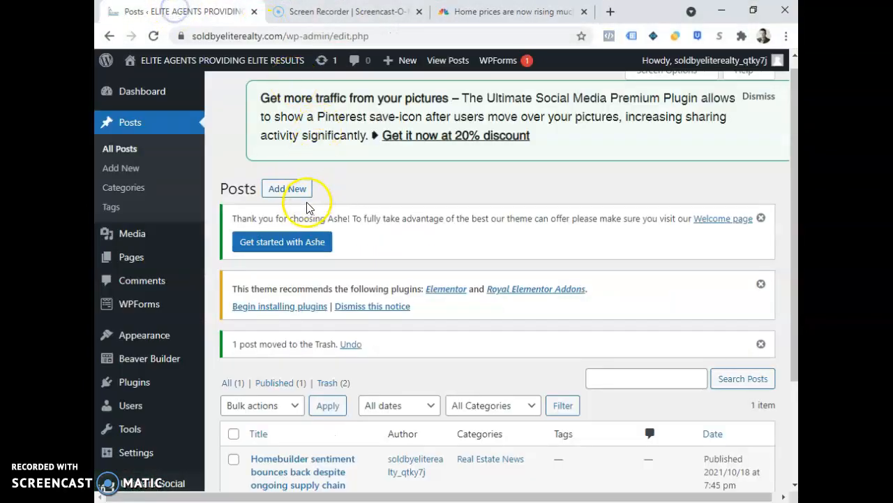
scroll(301, 399, "down", 2)
left_click(258, 377)
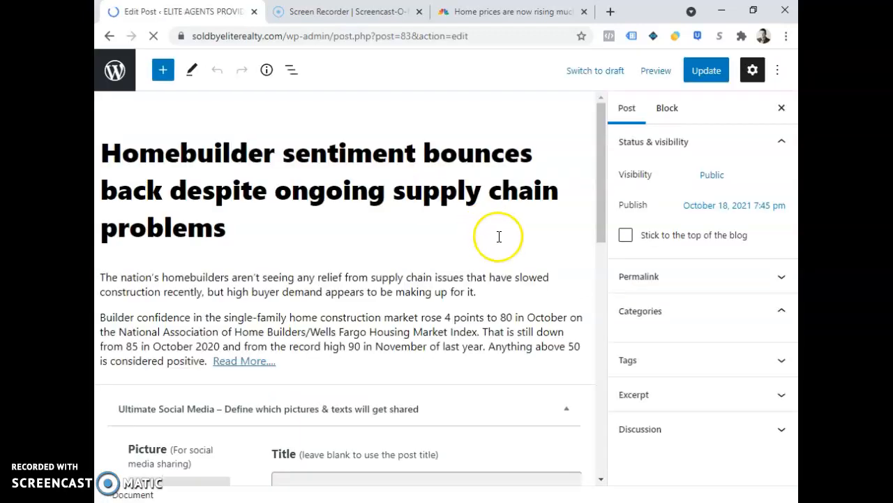
scroll(499, 238, "down", 4)
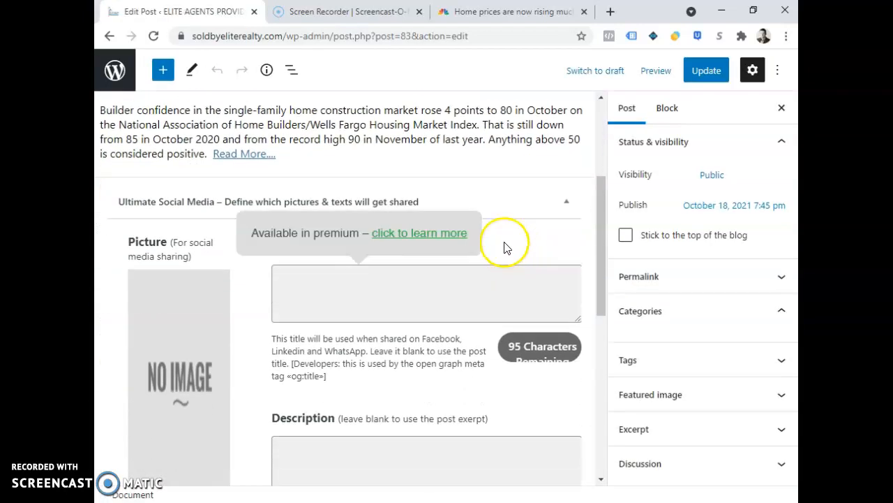
left_click(315, 153)
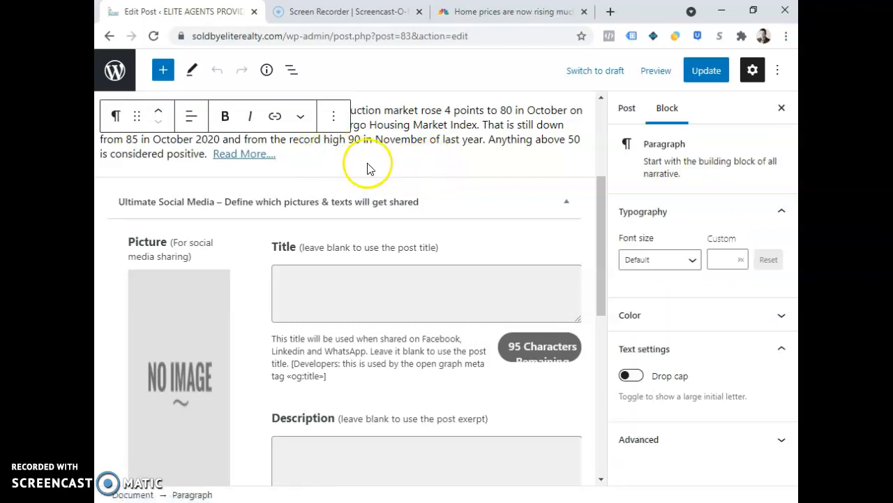
key("Return")
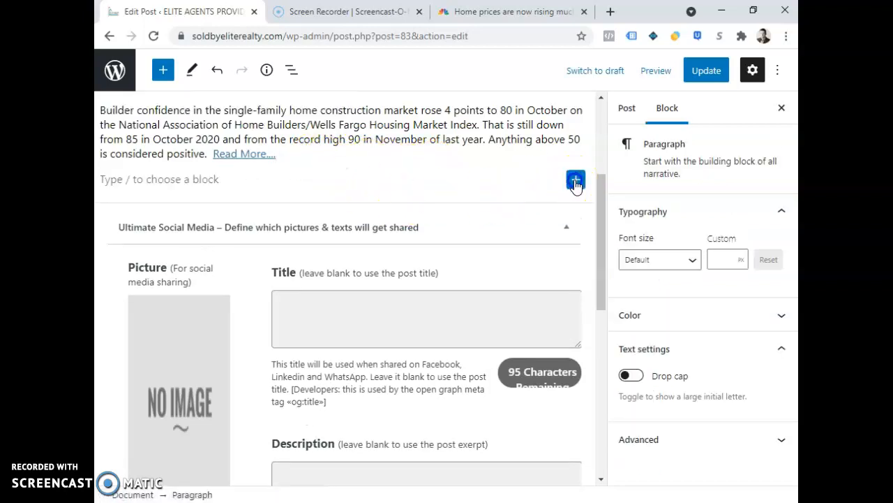
left_click(576, 181)
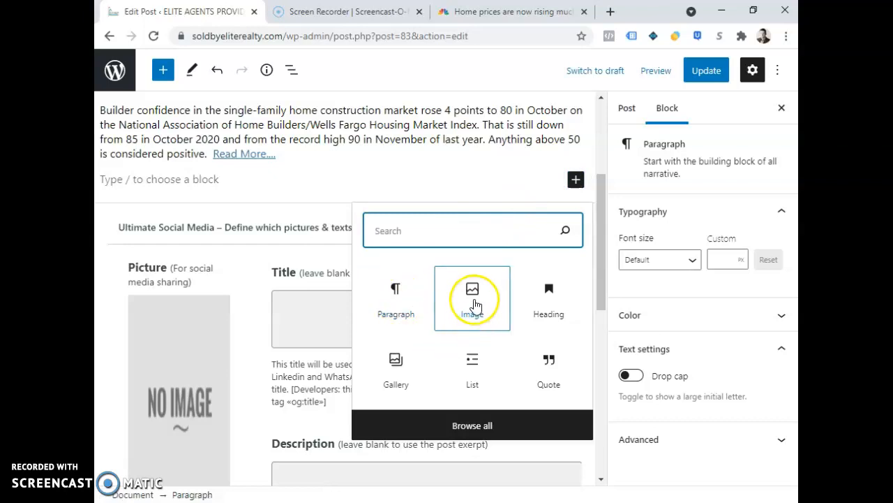
scroll(492, 175, "up", 3)
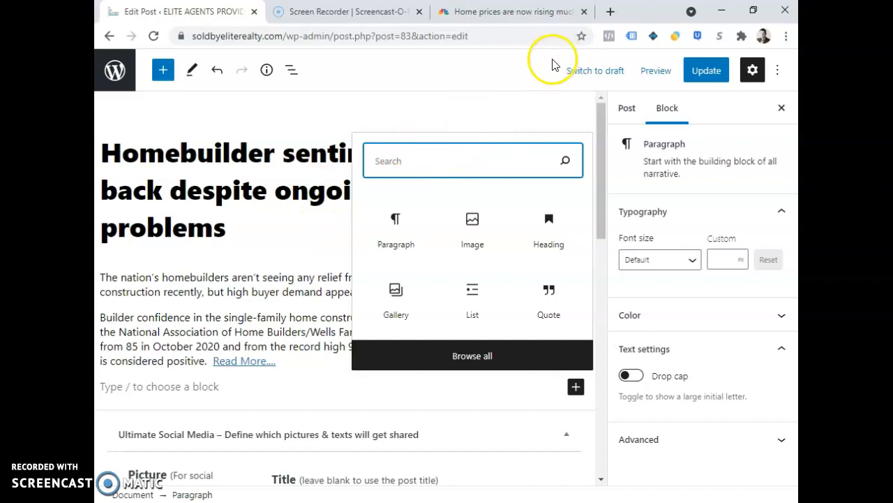
Step: Leave the editor without saving, try to trash the "Home prices are now rising" post again, and return to the posts list
left_click(107, 38)
left_click(514, 114)
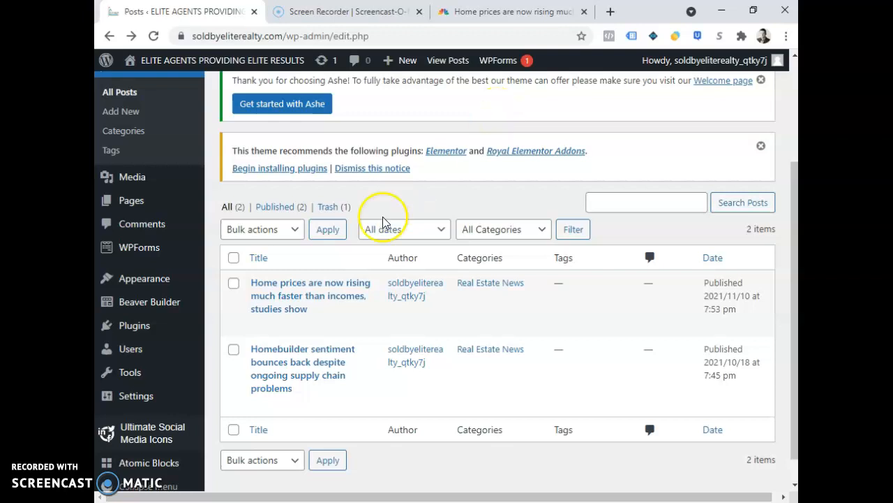
left_click(329, 325)
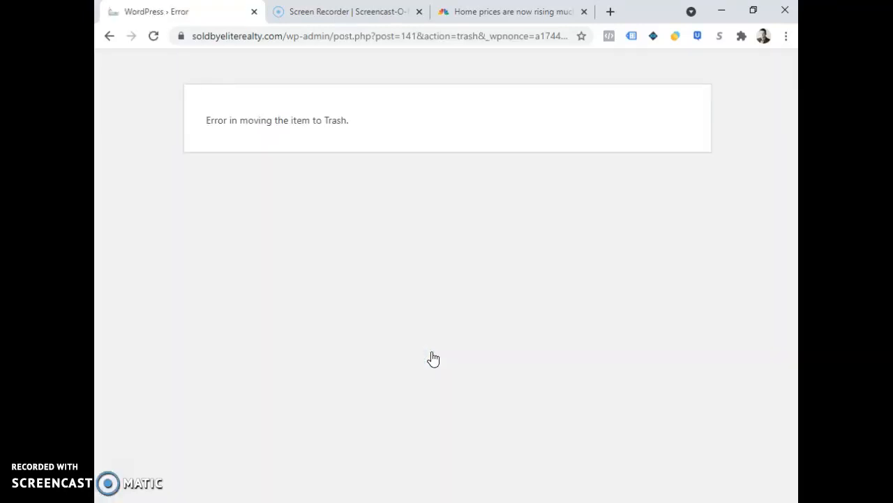
left_click(108, 36)
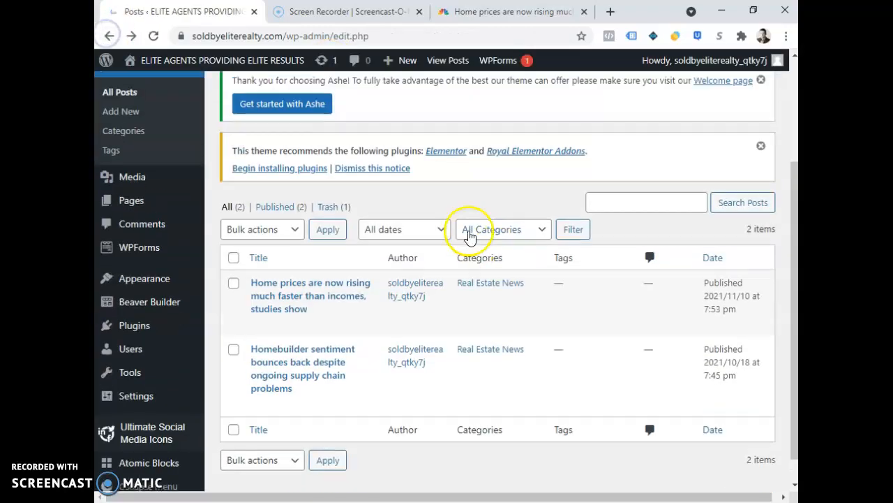